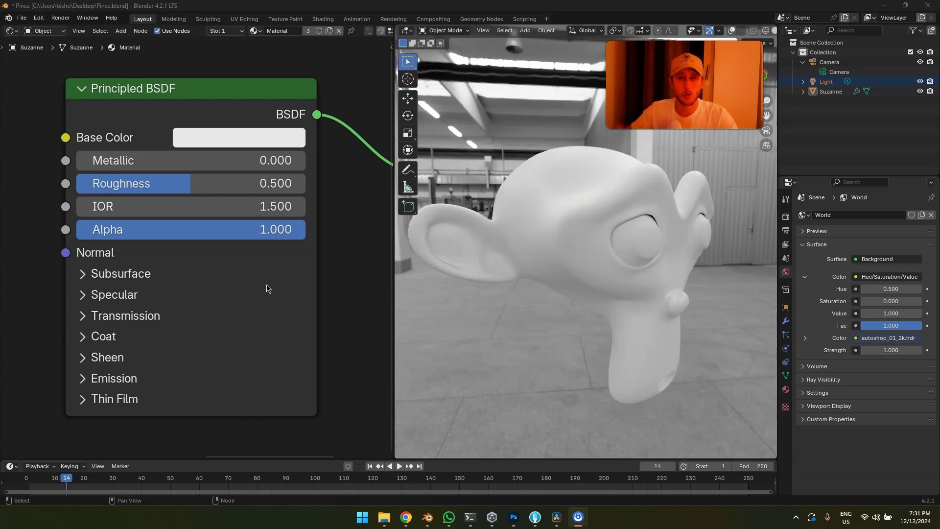
Step: Change the Principled BSDF base color to a yellowish orange, about RGB 0.801, 0.503, 0.149
scroll(308, 277, up, 1)
click(239, 131)
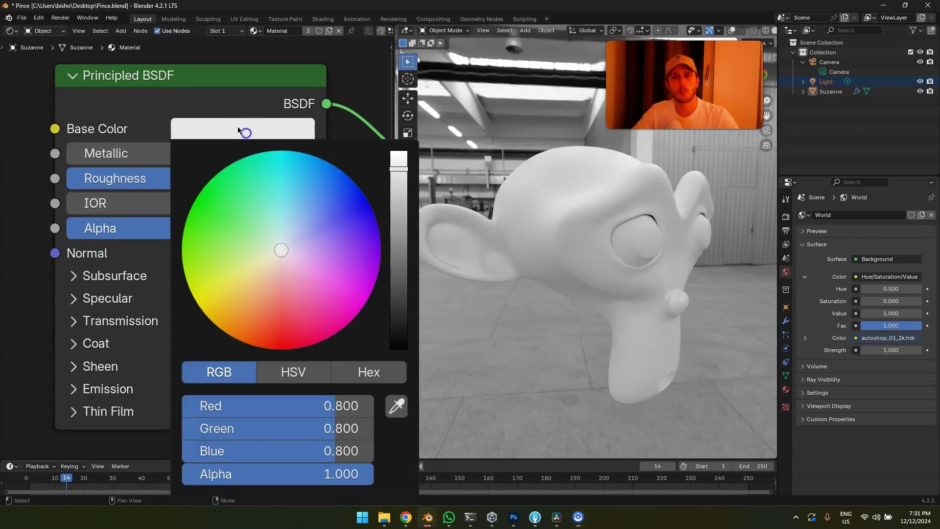
drag(261, 270, 248, 291)
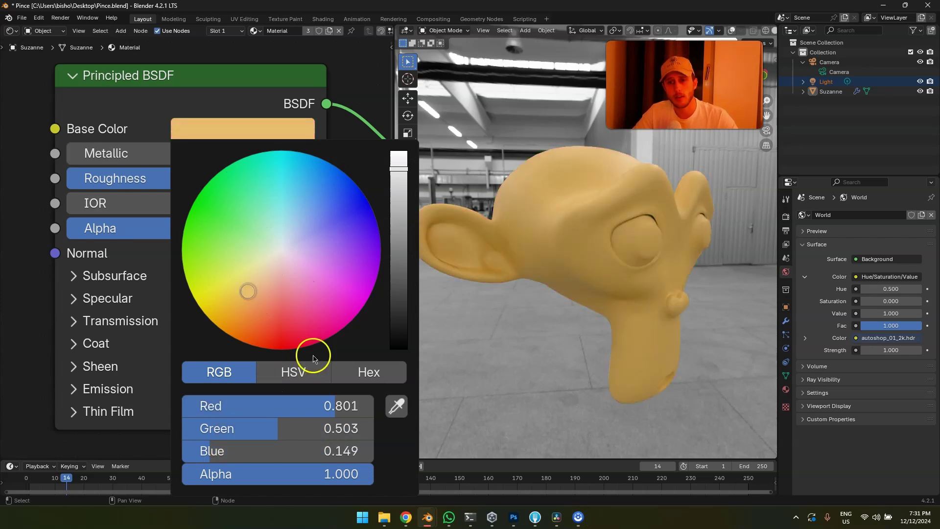
Step: Set the base color to pure white with red, green and blue at 1
drag(401, 168, 401, 149)
drag(351, 411, 351, 473)
text(1)
key(Return)
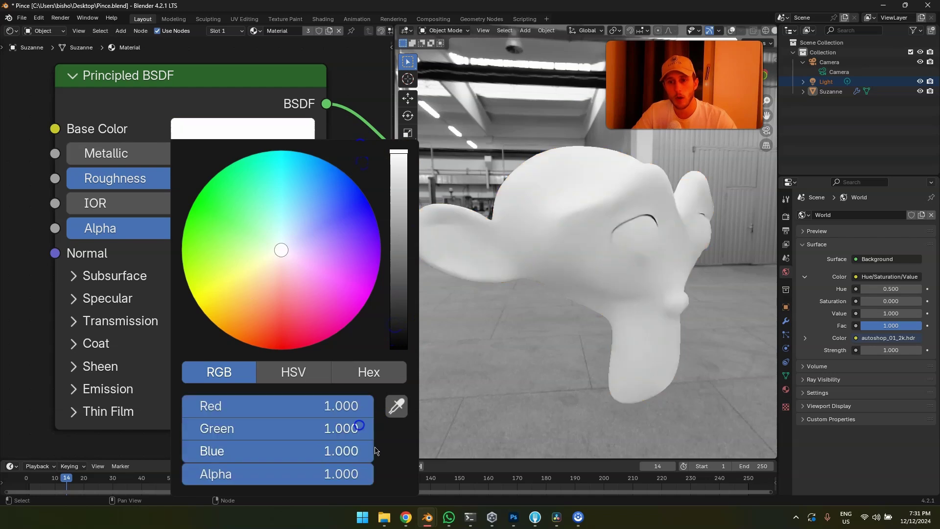
Step: Try other hues for the base color, ending on a mint green
drag(298, 286, 296, 254)
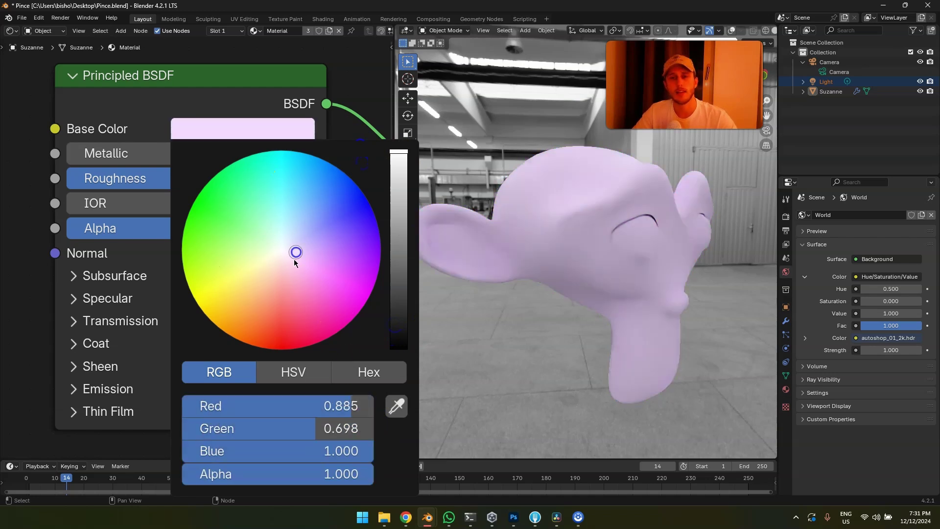
click(195, 136)
drag(268, 182, 263, 189)
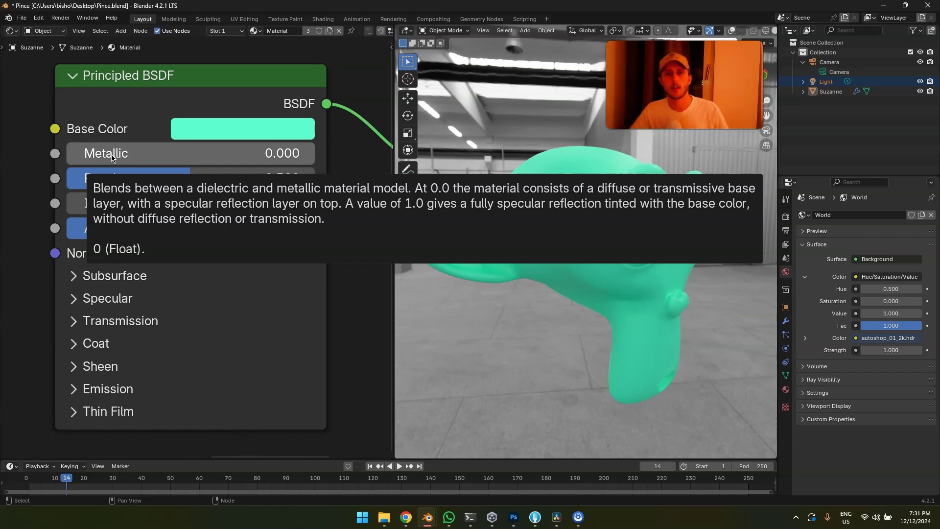
Step: Vary the material's Metallic value to compare the looks, and raise it to 1
drag(119, 152, 0, 164)
drag(708, 171, 696, 172)
mouse_move(106, 156)
mouse_down()
mouse_move(287, 153)
mouse_move(193, 161)
mouse_move(425, 151)
mouse_move(432, 142)
mouse_move(804, 163)
mouse_move(262, 161)
mouse_move(246, 174)
mouse_move(392, 173)
mouse_move(262, 185)
mouse_up()
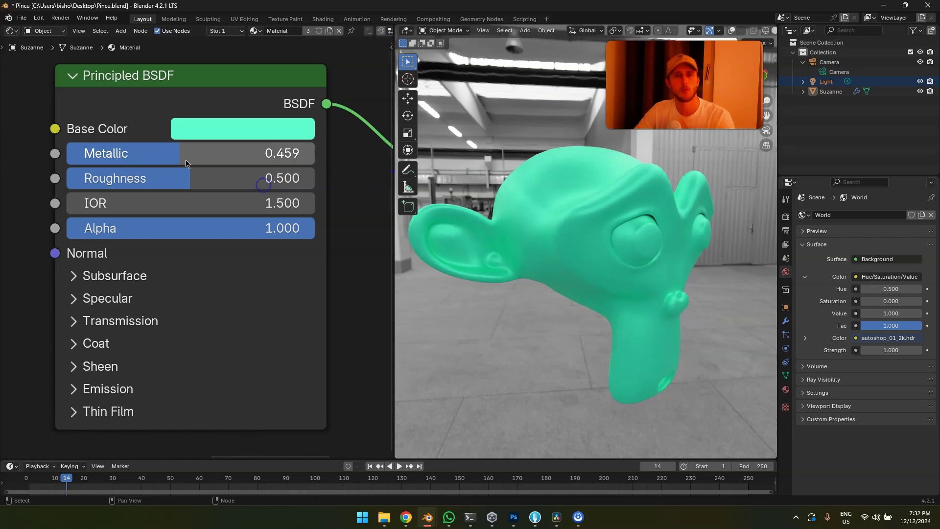
mouse_move(170, 154)
mouse_down()
mouse_move(67, 154)
mouse_move(315, 154)
mouse_move(111, 154)
mouse_up()
drag(803, 153, 769, 160)
mouse_move(713, 164)
mouse_down()
mouse_move(337, 188)
mouse_move(147, 218)
mouse_up()
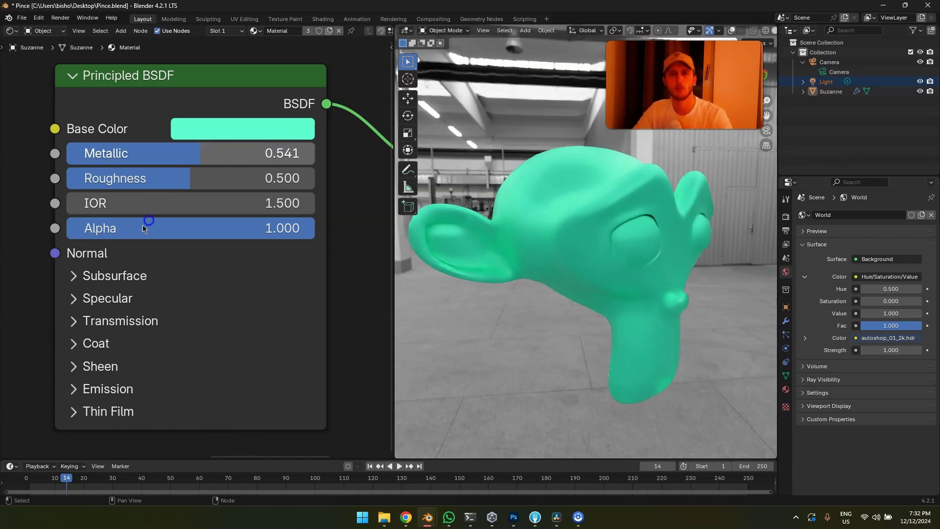
Step: Vary the material's Roughness and lower it to 0.132 for sharp reflections
mouse_move(155, 185)
mouse_down()
mouse_move(204, 187)
mouse_move(126, 189)
mouse_move(489, 160)
mouse_move(592, 163)
mouse_up()
scroll(545, 196, up, 3)
middle_drag(545, 197, 559, 225)
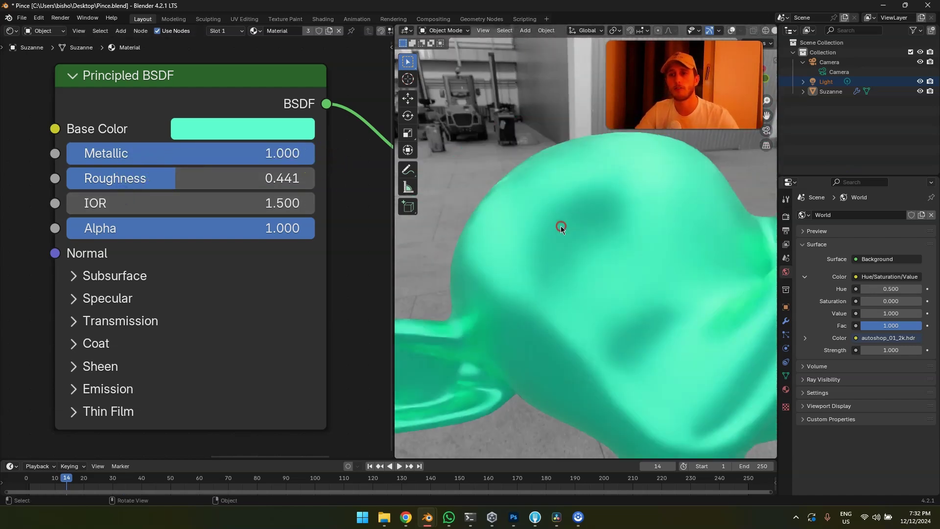
drag(264, 181, 211, 179)
drag(838, 178, 63, 274)
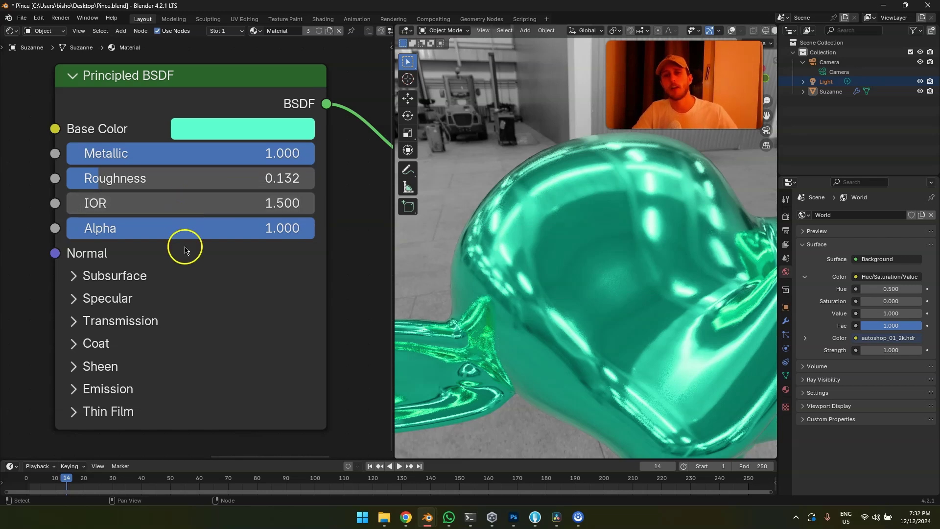
Step: Change the base color to a fully saturated orange, about RGB 1, 0.191, 0
click(247, 128)
drag(246, 296, 229, 336)
Step: Try an IOR of about 11.8 on the metallic material and restore the default of 1.5
drag(160, 206, 211, 206)
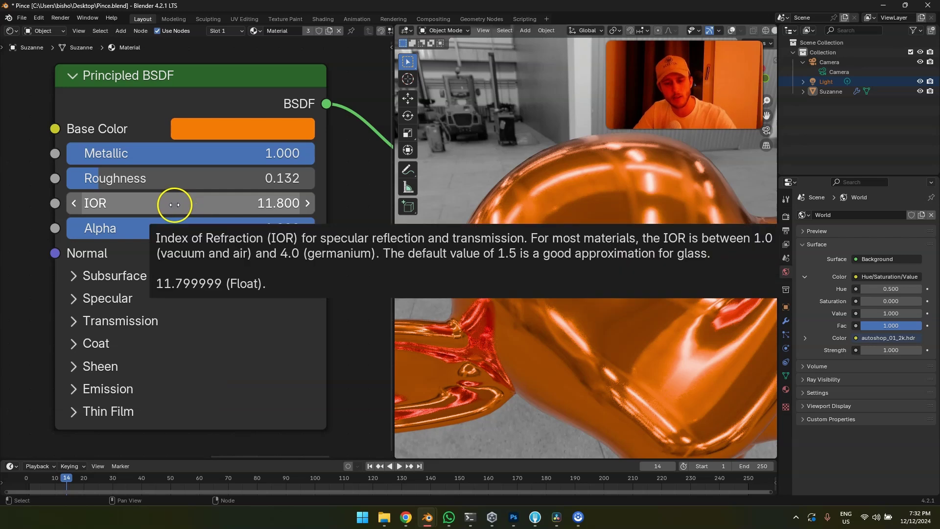
key(BackSpace)
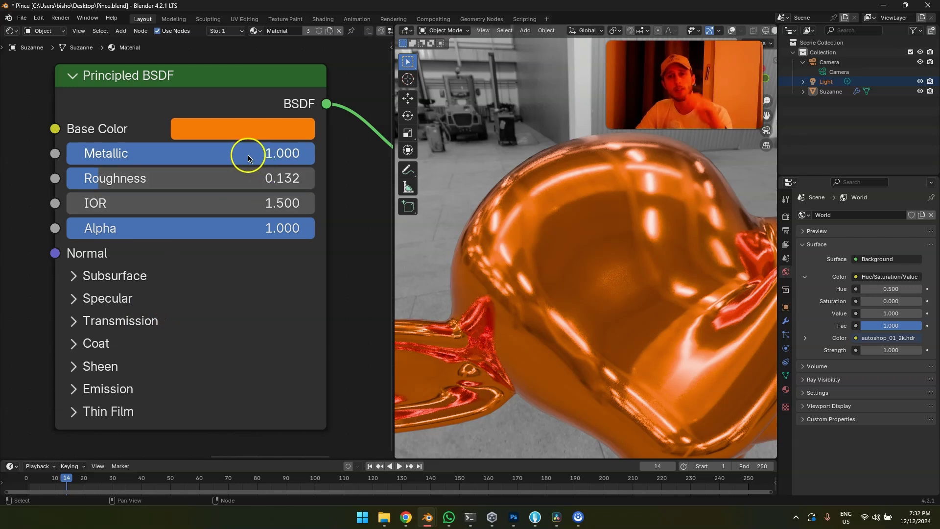
drag(143, 204, 175, 249)
right_click(175, 248)
Step: Set Metallic to 0 and raise the IOR to 4.2
drag(254, 151, 67, 156)
drag(177, 202, 200, 203)
scroll(614, 273, down, 5)
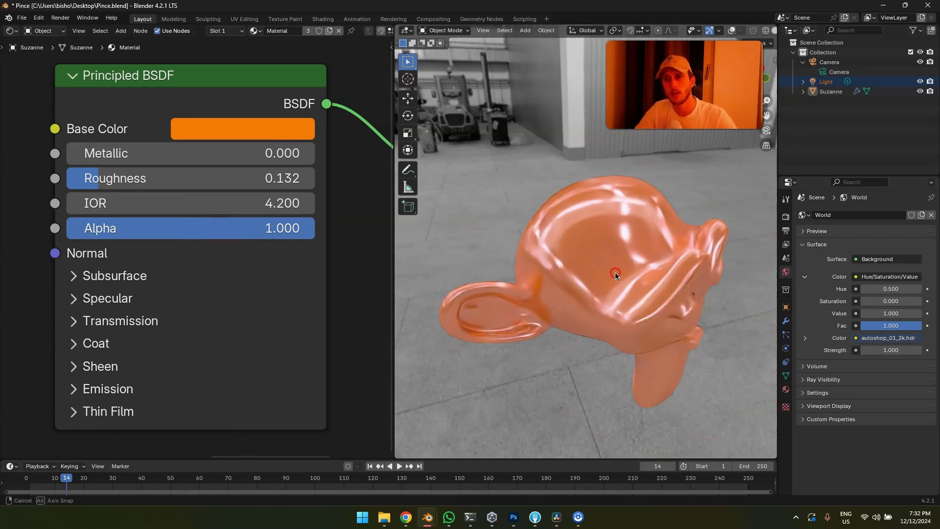
Step: Undo the last IOR change, and briefly try another IOR value before cancelling it
key(ctrl+z)
scroll(642, 269, up, 8)
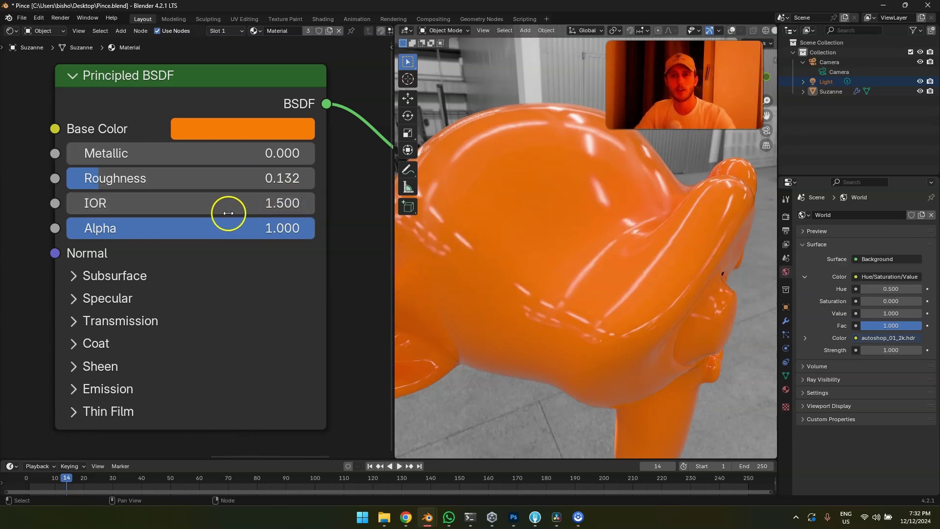
drag(264, 200, 707, 168)
right_click(707, 168)
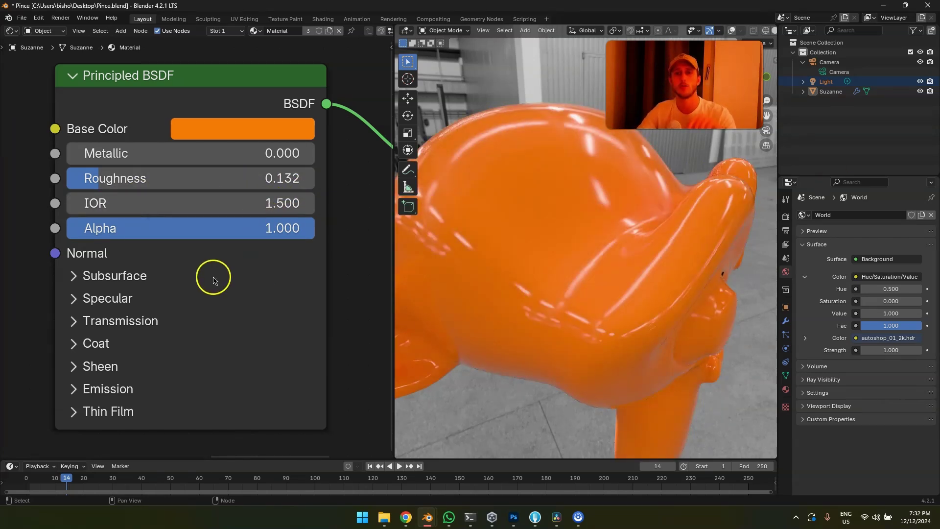
Step: Try lowering the material's Alpha to 0.205 and undo it
click(126, 323)
click(127, 325)
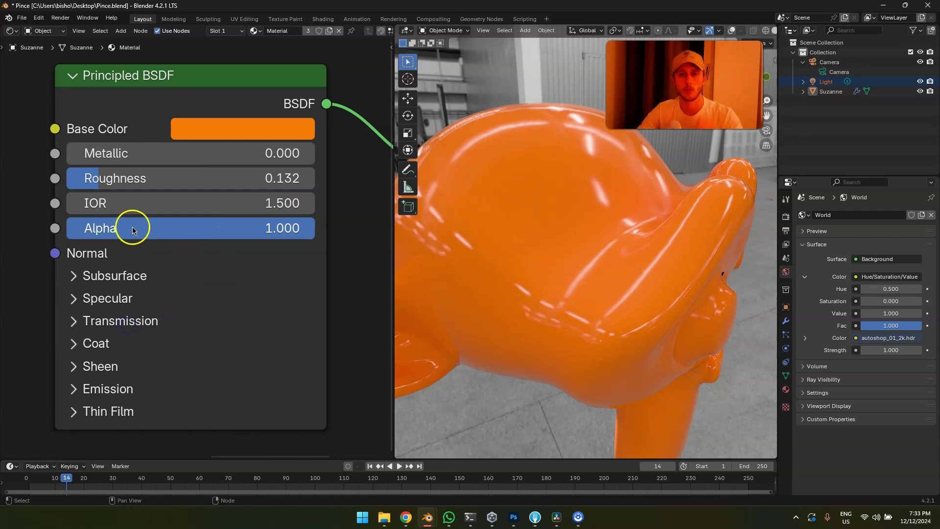
drag(245, 228, 748, 231)
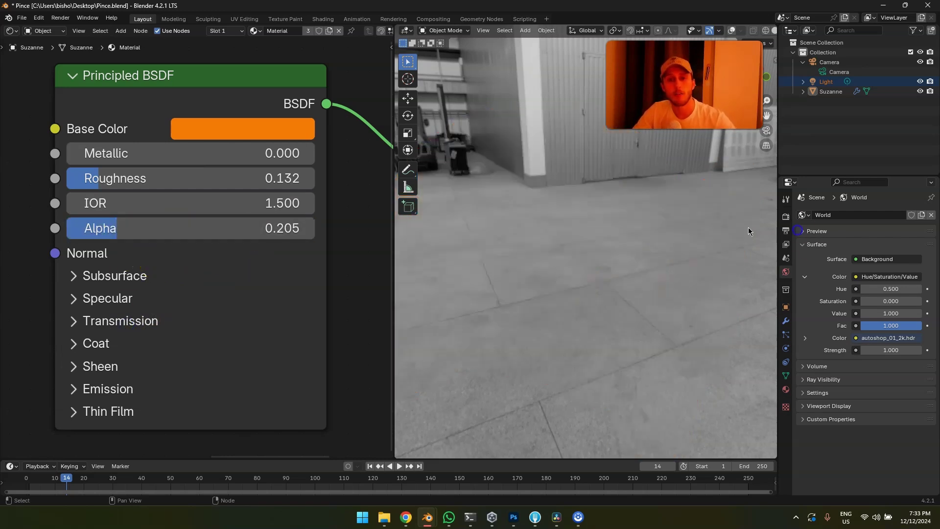
key(ctrl+z)
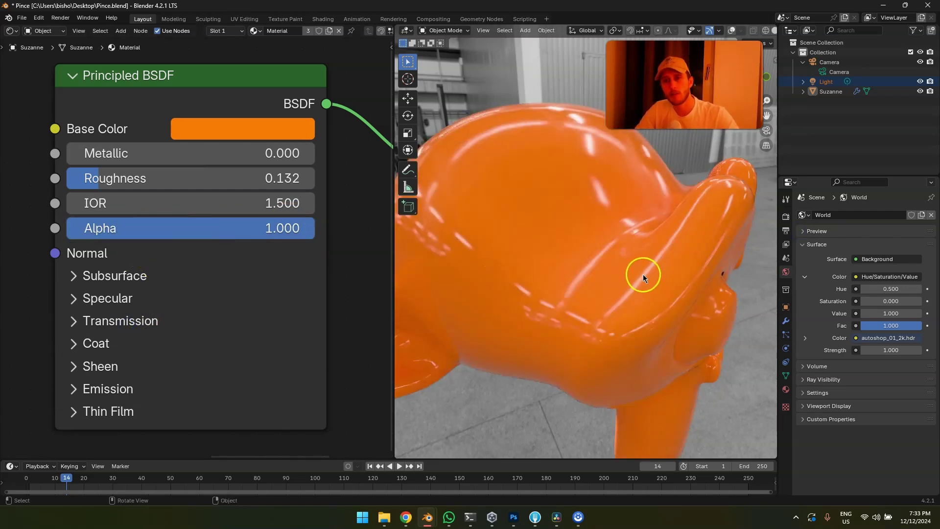
middle_drag(642, 274, 501, 262)
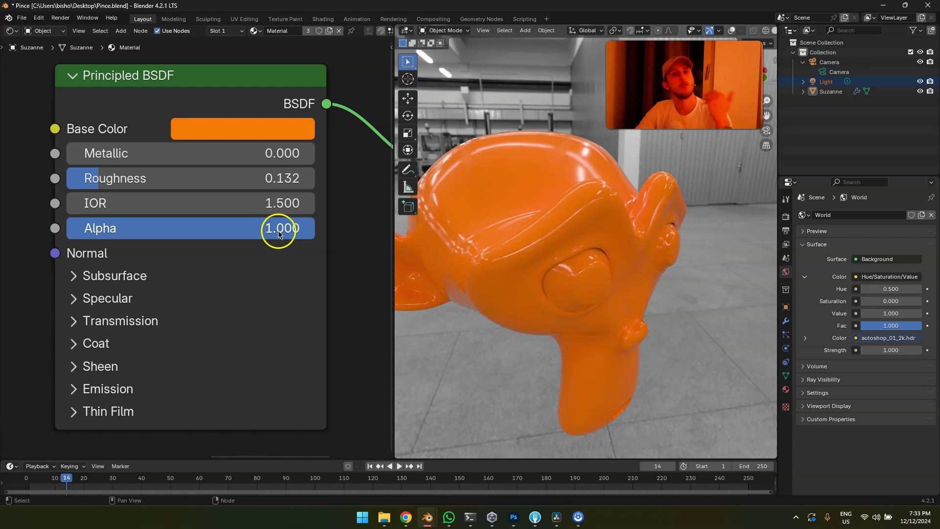
drag(255, 236, 392, 116)
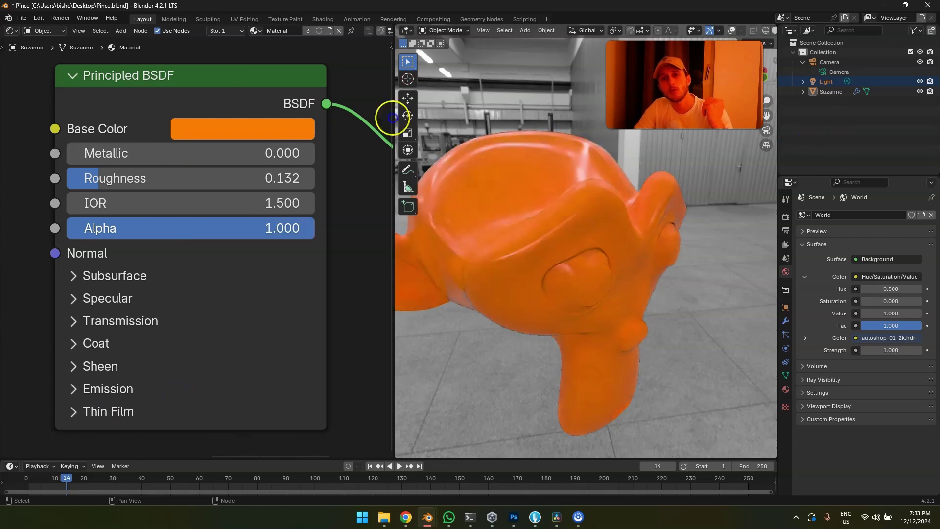
Step: Link the Untitled-1.jpg texture's Color output to the Principled BSDF's Normal input and set its color space to sRGB
drag(54, 253, 27, 259)
click(20, 226)
scroll(13, 240, down, 4)
middle_drag(14, 255, 214, 245)
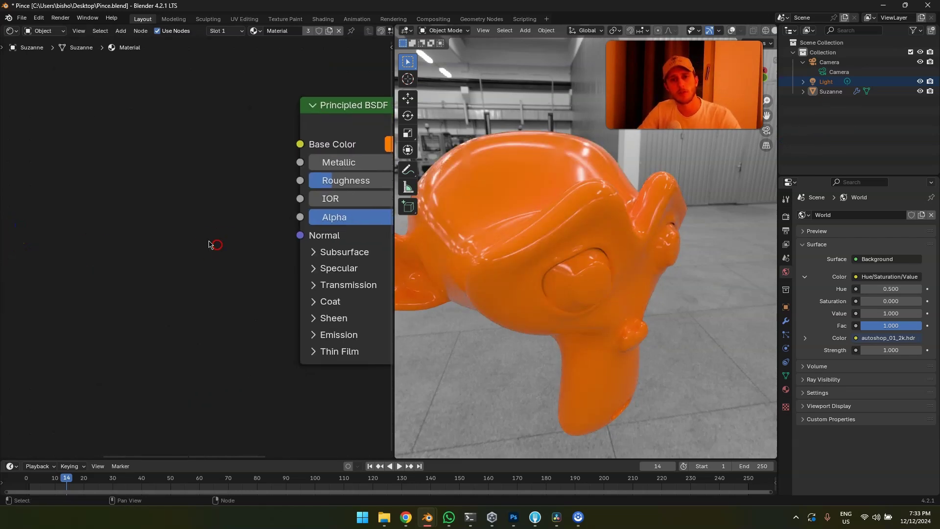
scroll(214, 246, down, 11)
drag(88, 214, 244, 244)
scroll(200, 248, up, 4)
middle_drag(110, 262, 182, 260)
click(74, 288)
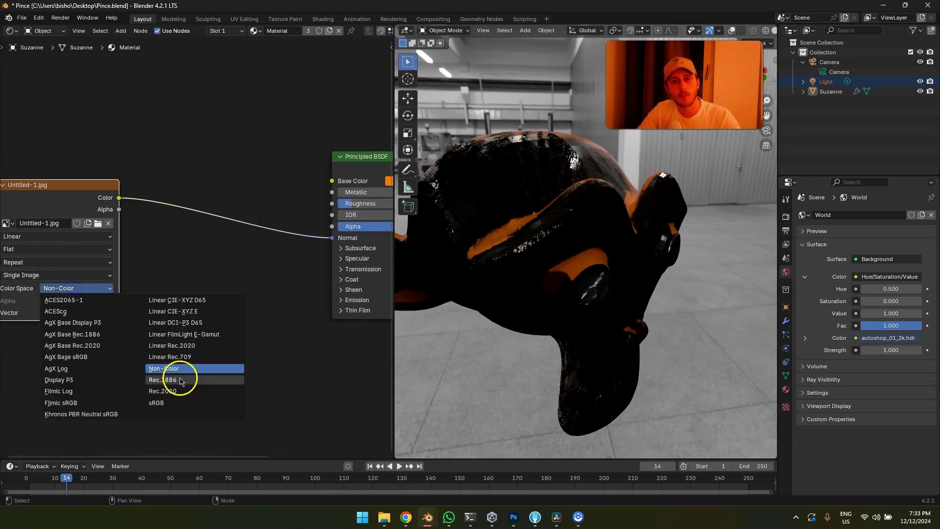
click(163, 405)
key(shift+a)
text(nor)
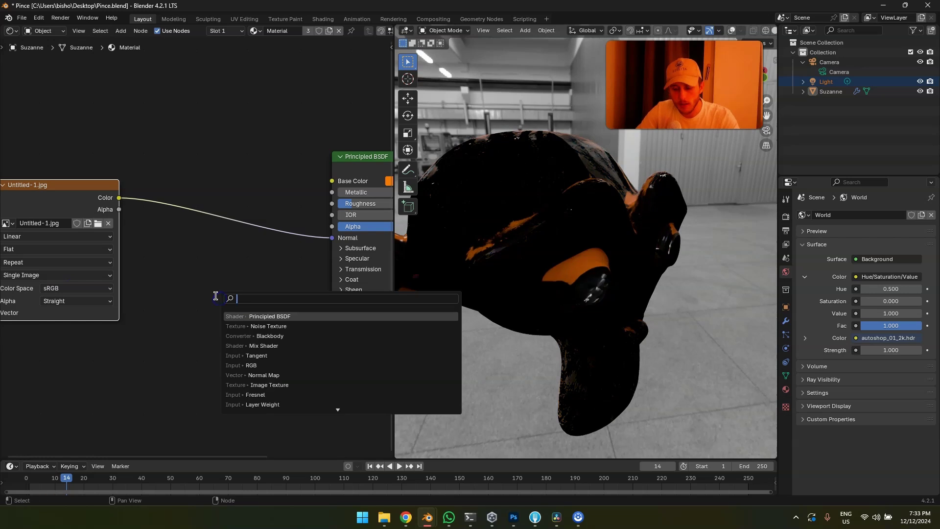
click(248, 319)
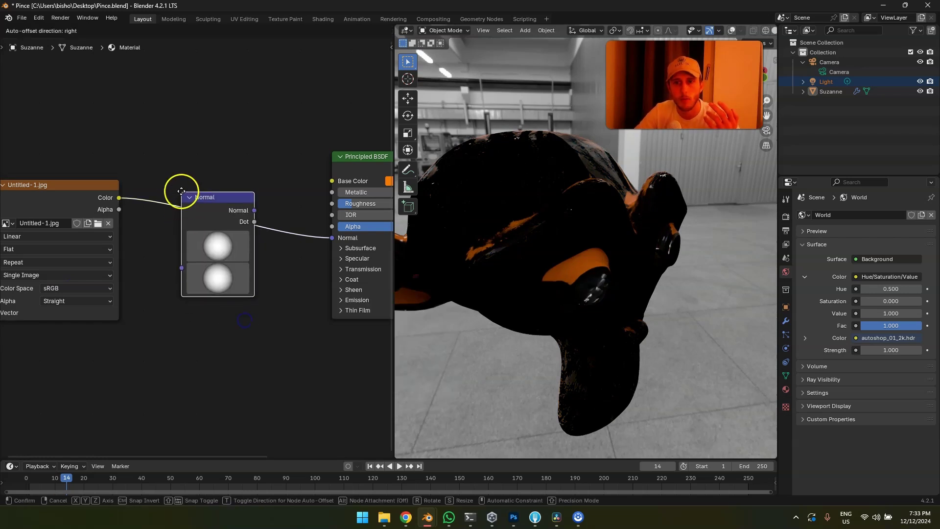
key(Escape)
Step: Insert a Normal Map node on the link between the image texture and the Principled BSDF's Normal input
key(shift+a)
click(209, 274)
text(nor)
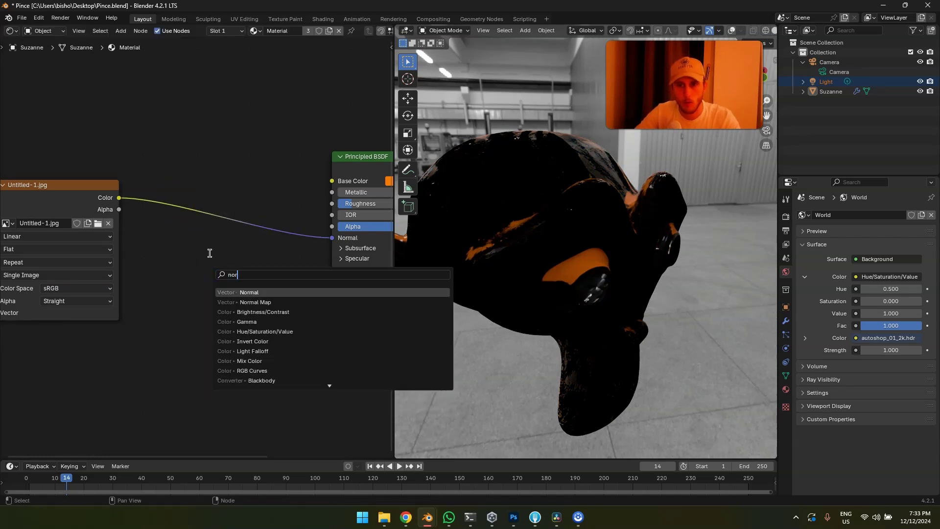
click(241, 302)
click(167, 190)
Step: Examine the normal-mapped Suzanne, the image texture's color space setting, and the shader's Base Color and Emission inputs
click(605, 249)
scroll(636, 285, up, 2)
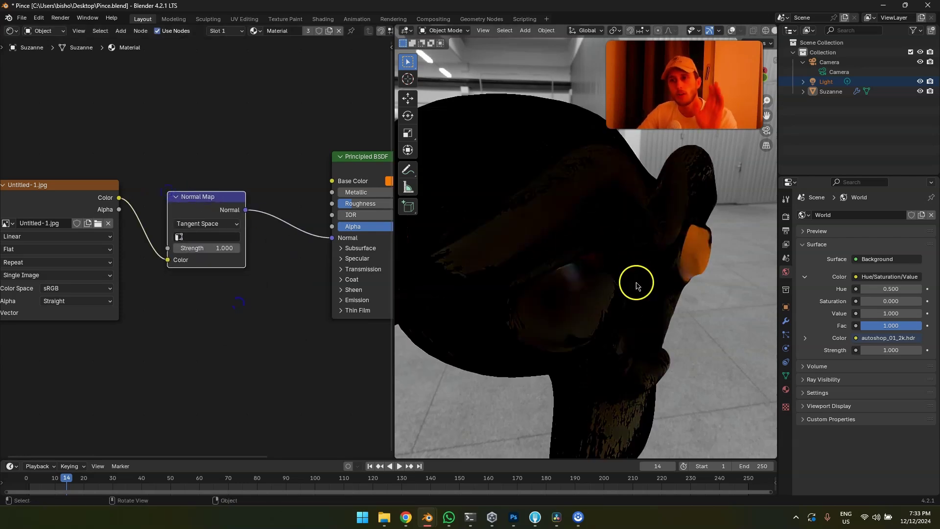
middle_drag(636, 286, 612, 287)
scroll(212, 329, up, 4)
middle_drag(178, 326, 265, 312)
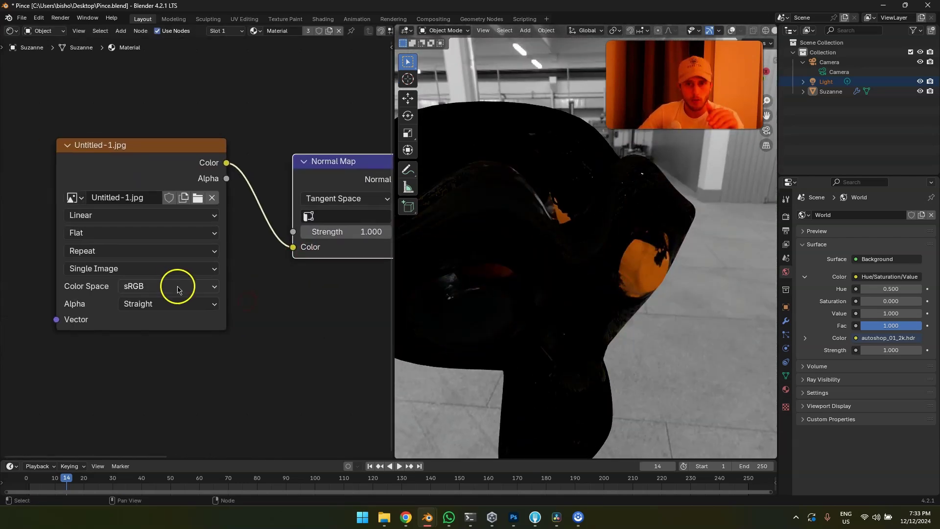
click(144, 288)
middle_drag(298, 280, 47, 332)
drag(266, 191, 233, 179)
click(259, 362)
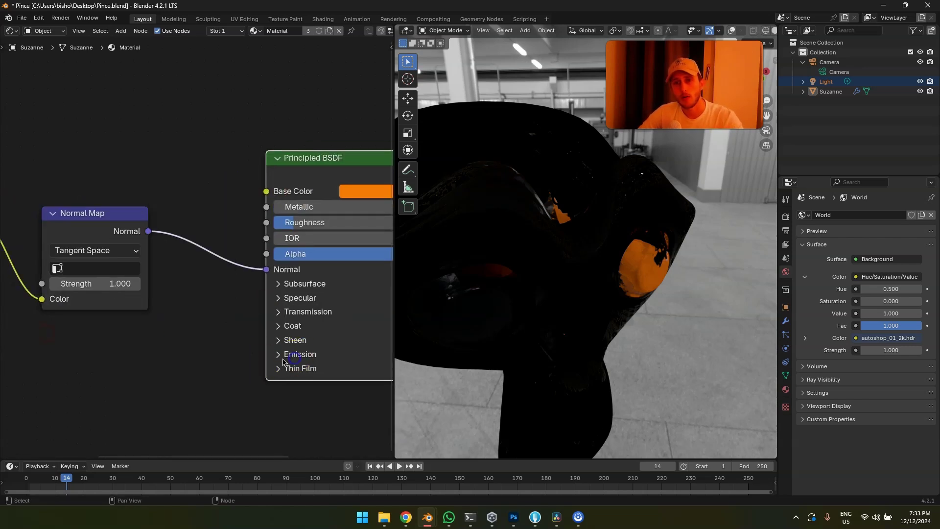
click(278, 353)
click(278, 354)
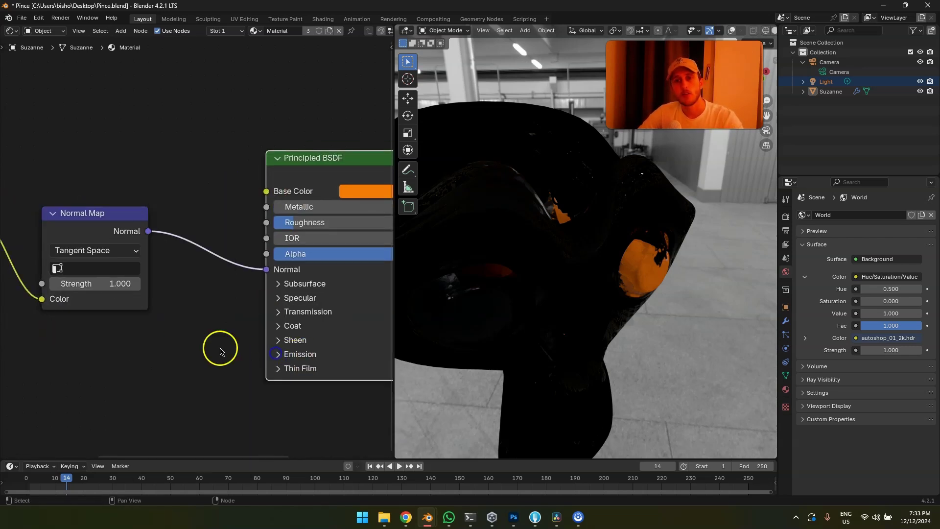
Step: Set the Untitled-1.jpg texture's color space to Non-Color
middle_drag(40, 275, 354, 237)
click(208, 298)
click(379, 411)
Step: Link the image texture's Color output to the Principled BSDF's IOR input
middle_drag(306, 257, 63, 290)
mouse_move(50, 213)
mouse_down()
mouse_move(341, 225)
mouse_move(341, 238)
mouse_up()
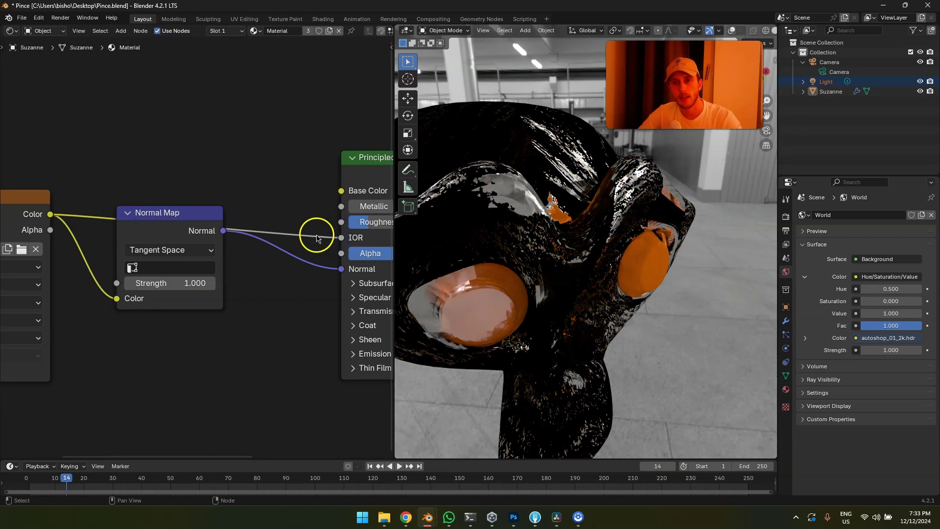
middle_drag(69, 277, 233, 210)
scroll(233, 210, up, 6)
scroll(280, 315, down, 5)
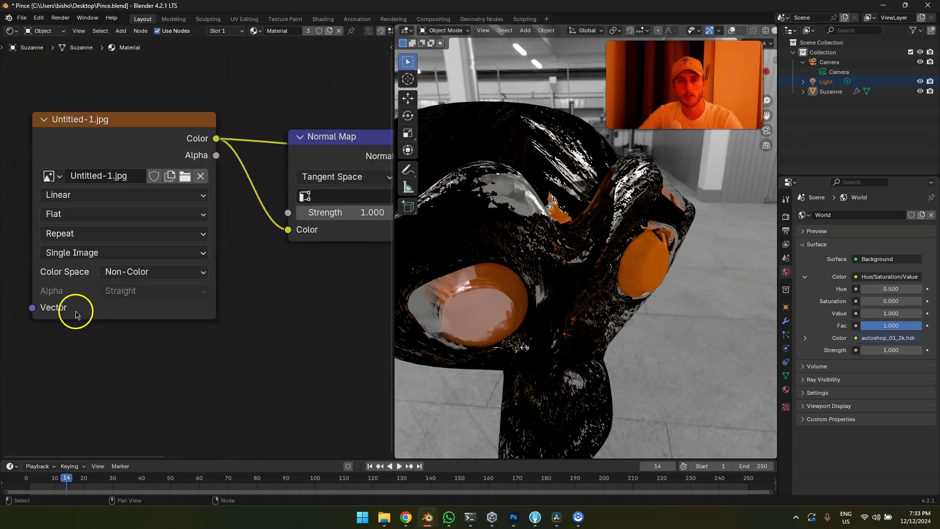
Step: Delete the Normal Map node
middle_drag(277, 274, 47, 302)
mouse_move(94, 170)
mouse_down()
mouse_move(126, 287)
mouse_move(131, 269)
mouse_up()
key(x)
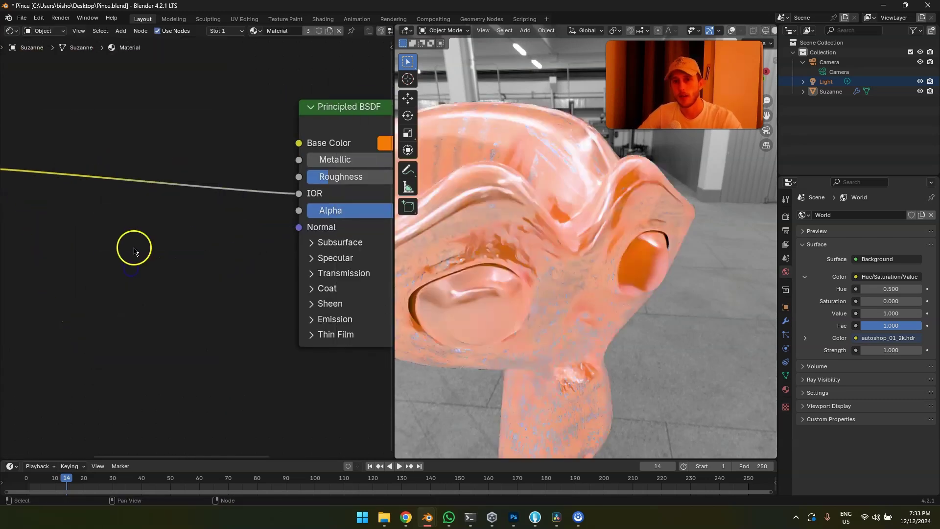
Step: Review the image texture's color space and alpha settings and its link to the shader
middle_drag(58, 230, 218, 218)
scroll(219, 218, down, 4)
click(89, 188)
scroll(121, 338, up, 5)
click(95, 296)
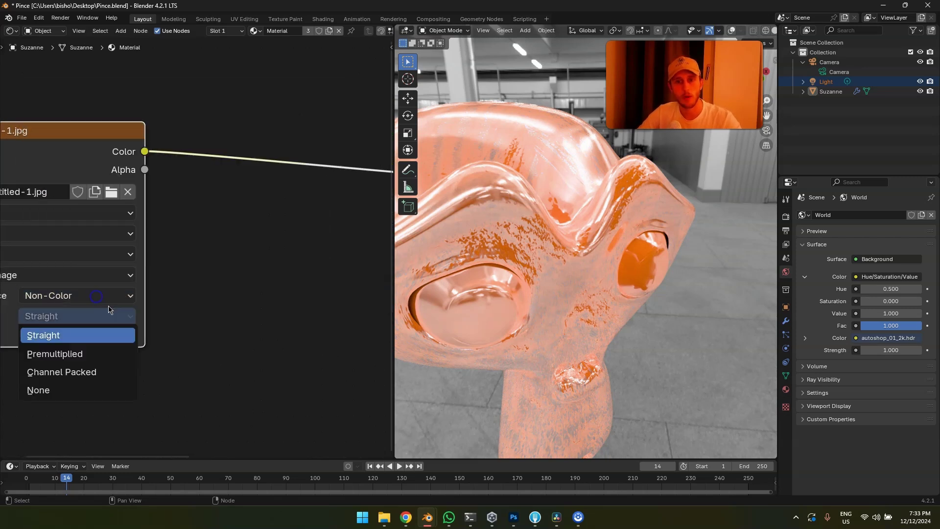
middle_drag(358, 259, 142, 272)
middle_drag(83, 218, 290, 214)
scroll(200, 247, down, 3)
Step: Delete the Untitled-1.jpg image texture node so that only the Principled BSDF's own values drive the material
click(96, 174)
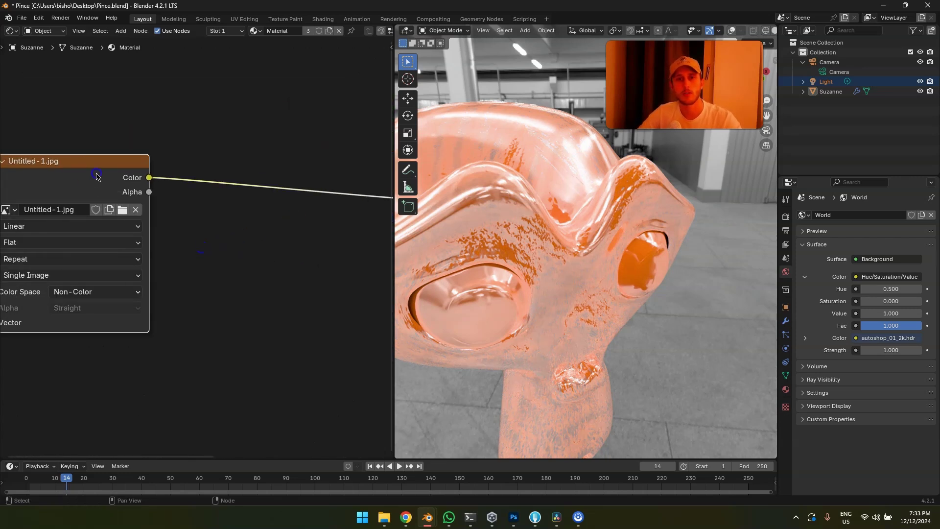
key(Delete)
ctrl+scroll(25, 273, right, 5)
scroll(66, 321, up, 2)
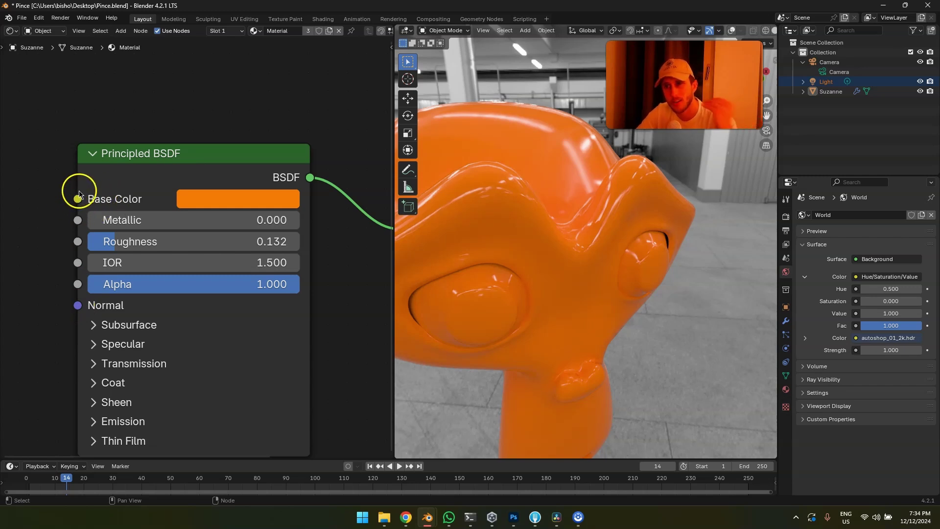
middle_drag(148, 274, 186, 189)
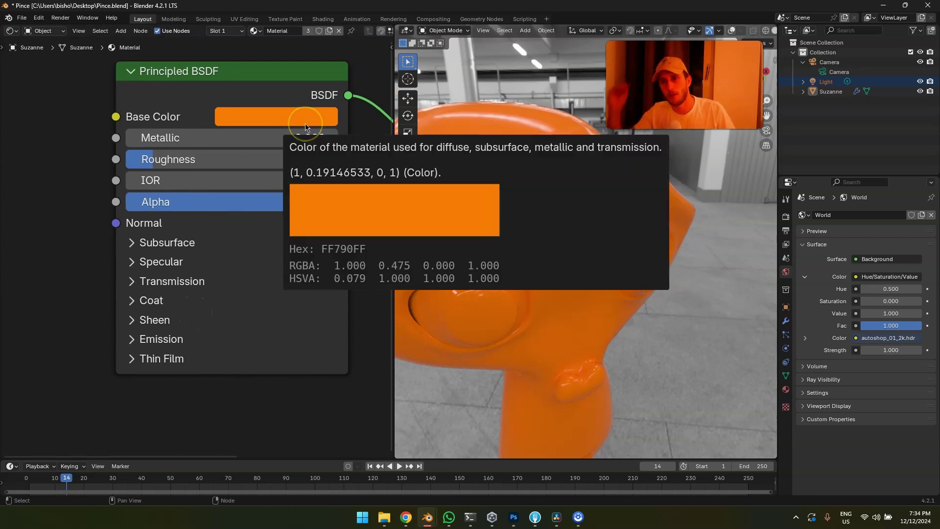
Step: Expand the Subsurface section of the Principled BSDF node
scroll(72, 192, up, 2)
click(151, 242)
scroll(109, 265, down, 4)
middle_drag(101, 261, 69, 195)
scroll(37, 243, up, 1)
scroll(45, 252, down, 1)
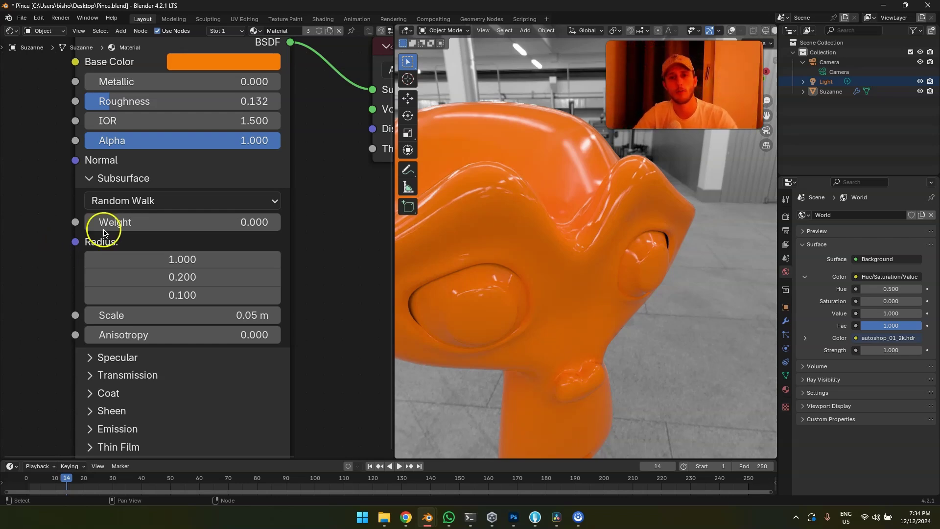
Step: Try the Random Walk (Skin) subsurface method and switch back to Random Walk
click(151, 202)
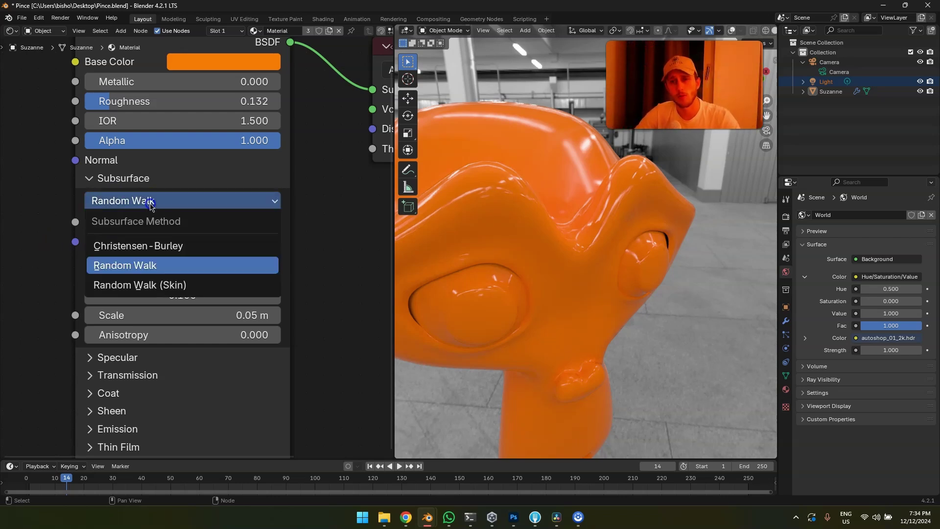
click(174, 286)
click(174, 202)
click(183, 262)
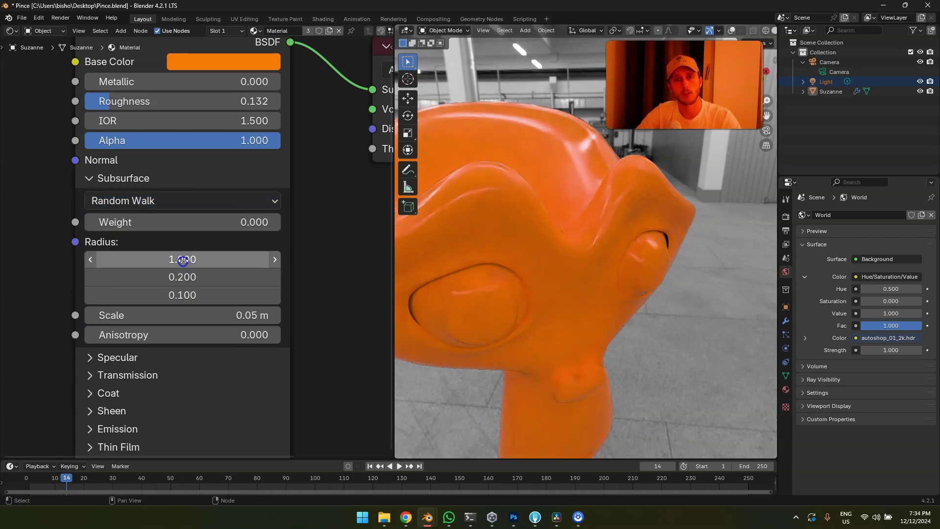
Step: Set the subsurface weight to 1, trying the slider over its range to compare the effect on Suzanne
click(184, 224)
text(1)
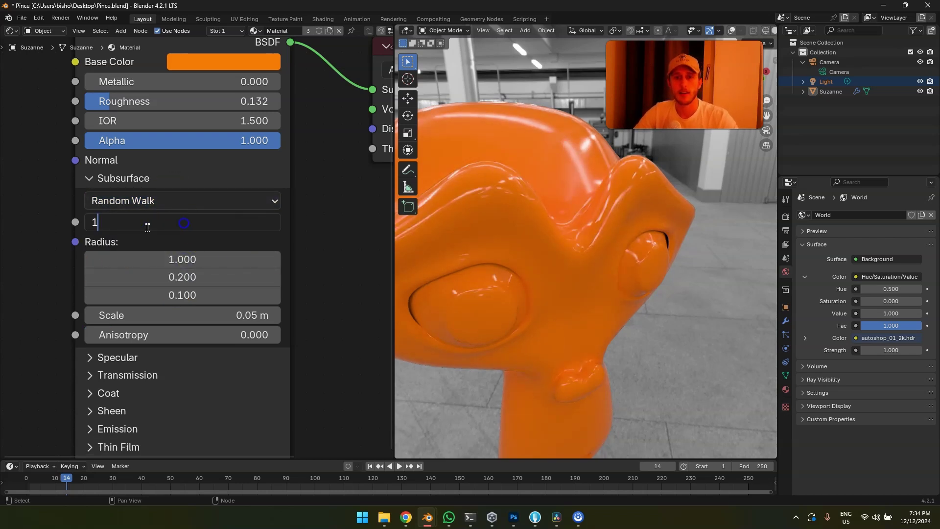
key(Return)
drag(210, 222, 281, 222)
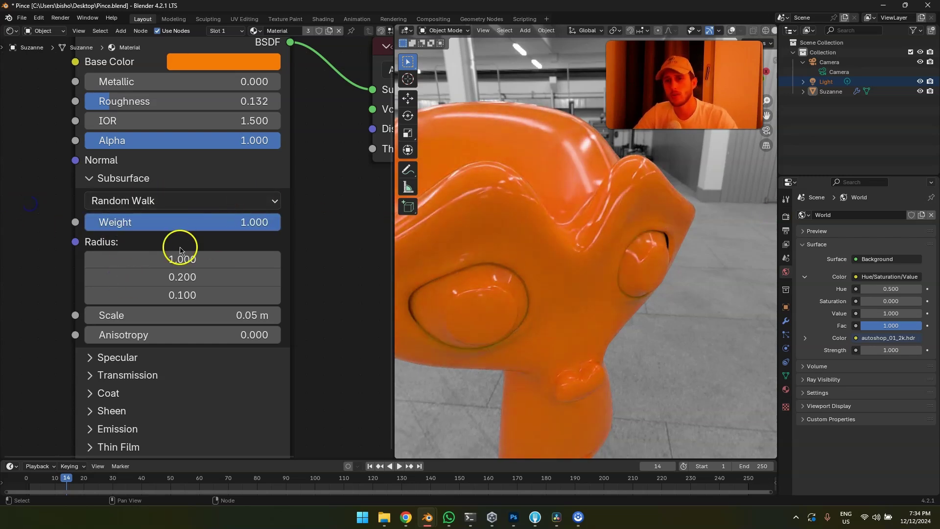
drag(187, 222, 78, 172)
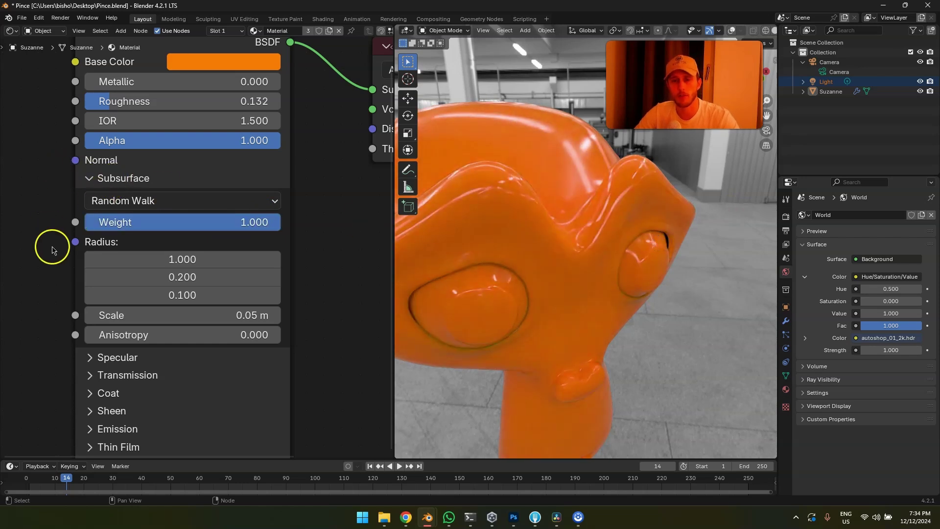
scroll(52, 247, down, 3)
drag(179, 229, 937, 225)
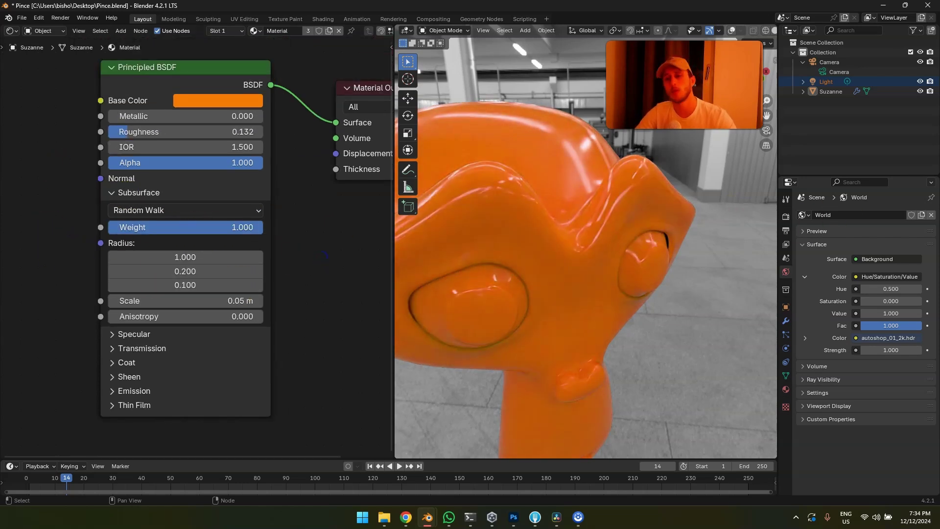
scroll(92, 268, up, 2)
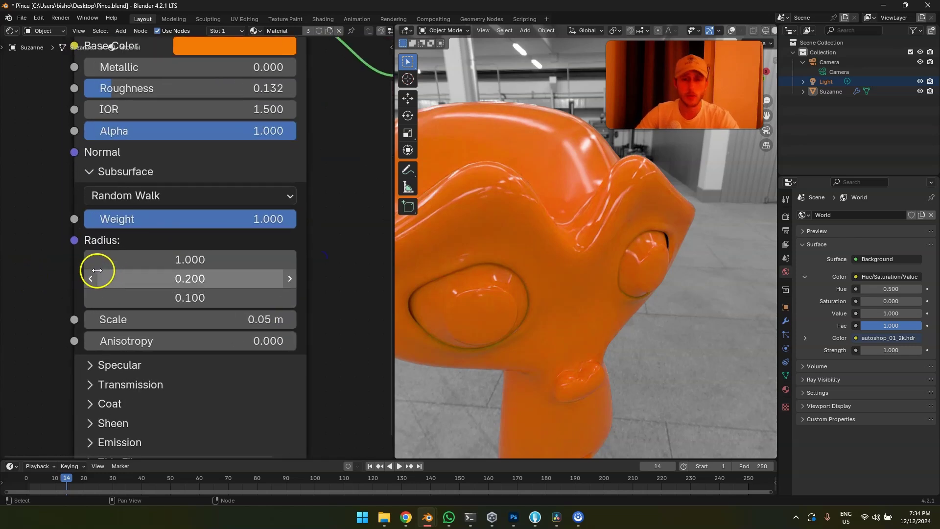
Step: Add an RGB node beside the Principled BSDF and link its Color output to the subsurface Radius input
key(shift+a)
click(133, 245)
text(rgb)
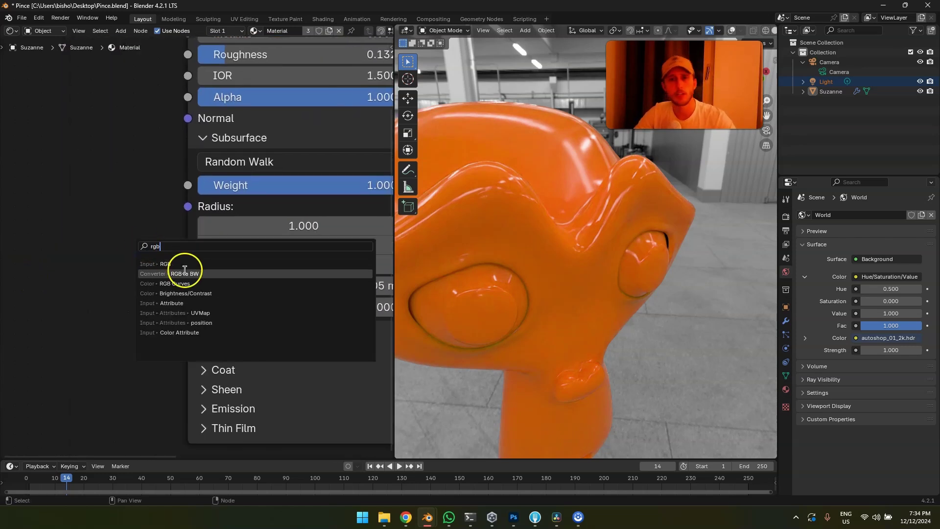
key(Return)
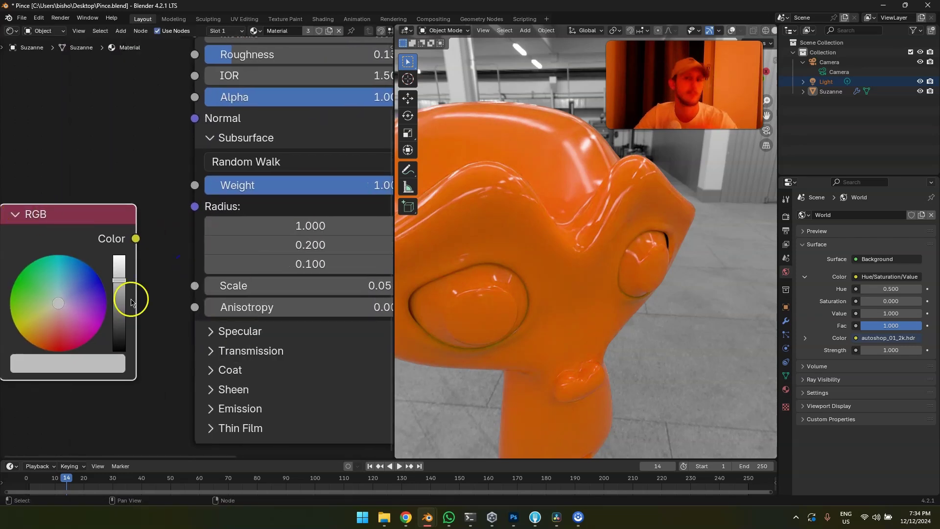
drag(136, 238, 195, 206)
drag(85, 221, 53, 201)
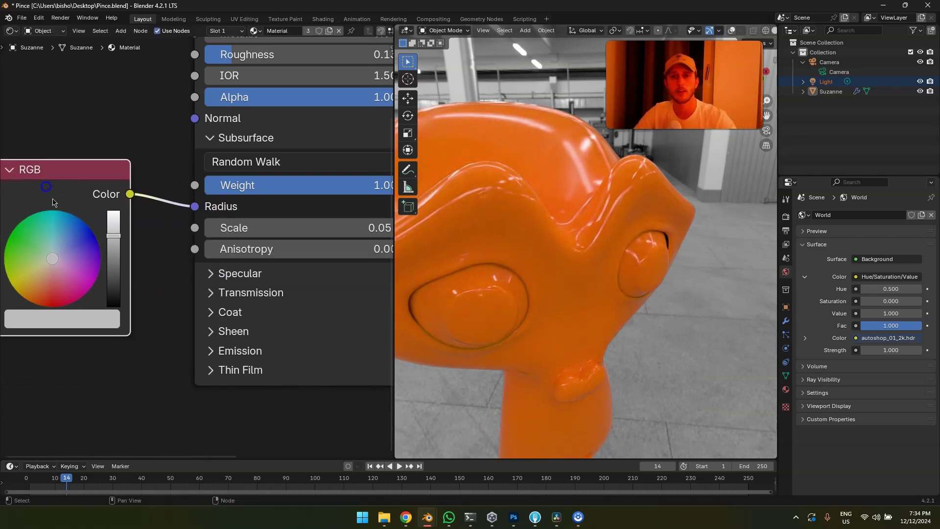
Step: Lower the world background strength to 0 and view the light scattering through Suzanne's ear
middle_drag(261, 221, 168, 222)
drag(191, 187, 321, 187)
drag(906, 350, 813, 354)
middle_drag(640, 271, 669, 221)
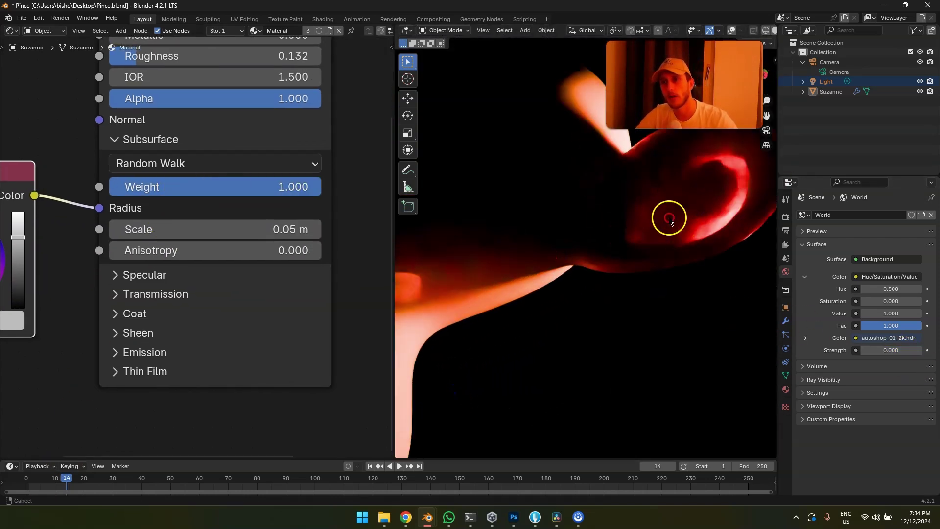
Step: Change the RGB node's color to a brighter pale yellow-green to vary the subsurface radius
middle_drag(54, 256, 130, 226)
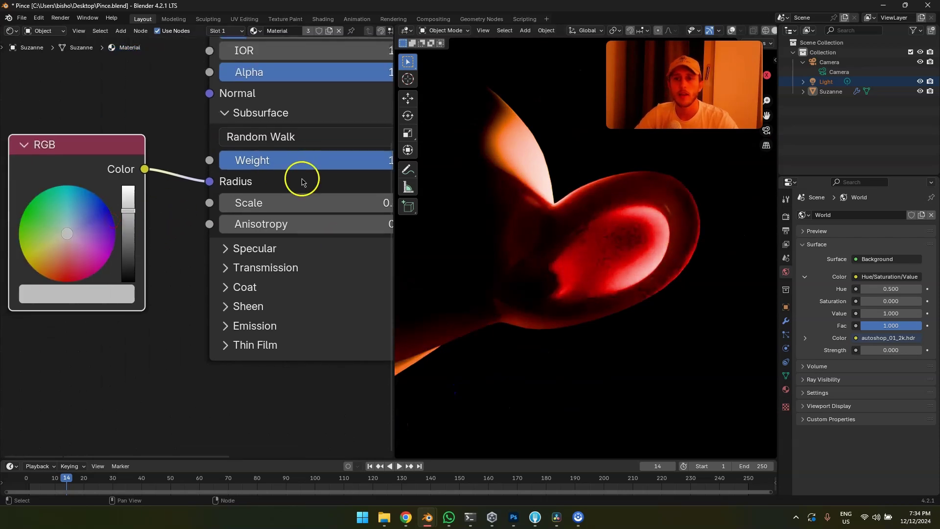
drag(314, 163, 766, 174)
mouse_move(129, 210)
mouse_down()
mouse_move(127, 237)
mouse_move(128, 192)
mouse_up()
mouse_move(57, 252)
mouse_down()
mouse_move(70, 262)
mouse_move(57, 257)
mouse_move(42, 215)
mouse_move(61, 231)
mouse_move(52, 238)
mouse_up()
drag(135, 236, 131, 208)
Step: Delete the RGB node that drives the subsurface Radius
middle_drag(142, 323, 60, 344)
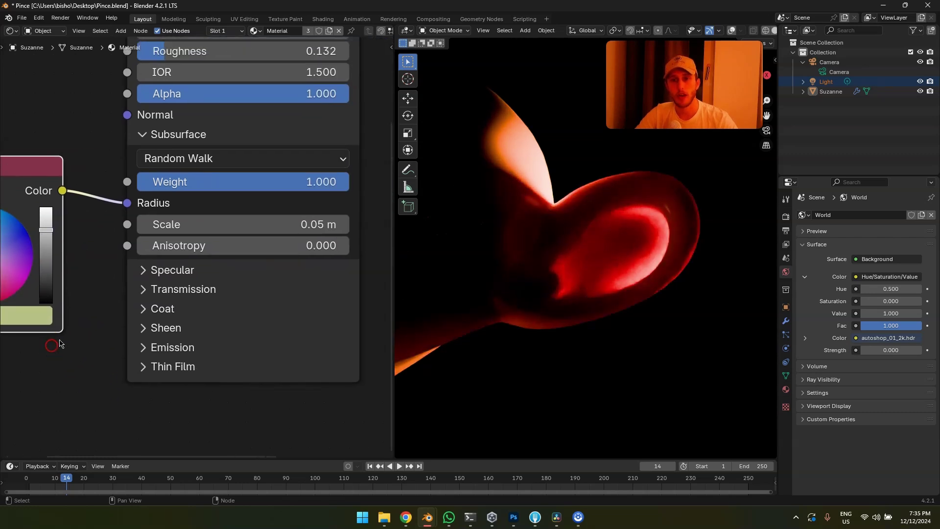
drag(235, 178, 21, 127)
key(x)
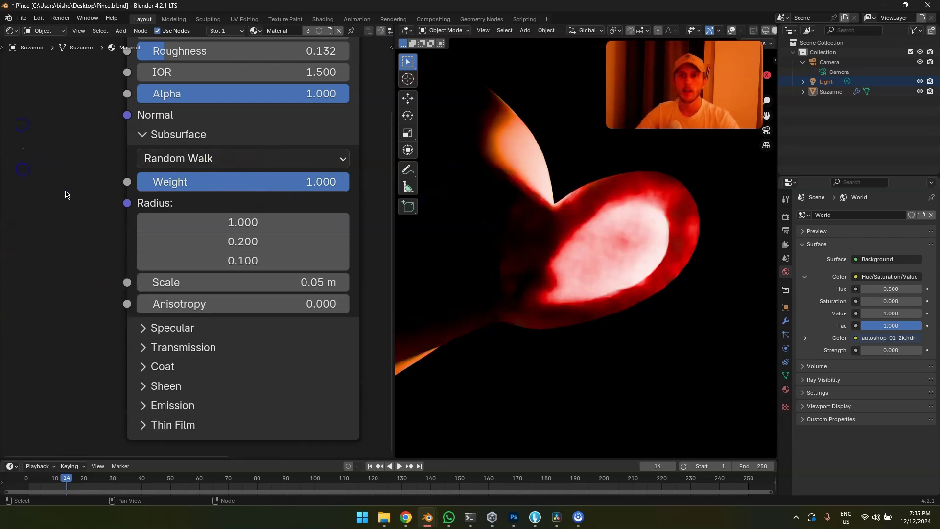
Step: Set the subsurface scale to 0.09 m, trying different values to compare the light penetration in the ear
scroll(240, 284, down, 1)
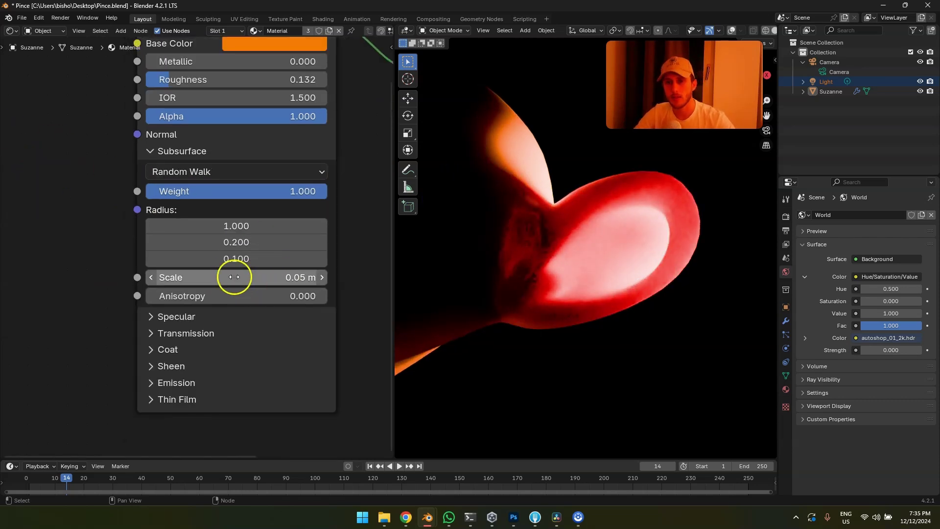
drag(260, 283, 491, 266)
drag(411, 282, 177, 298)
scroll(604, 306, up, 4)
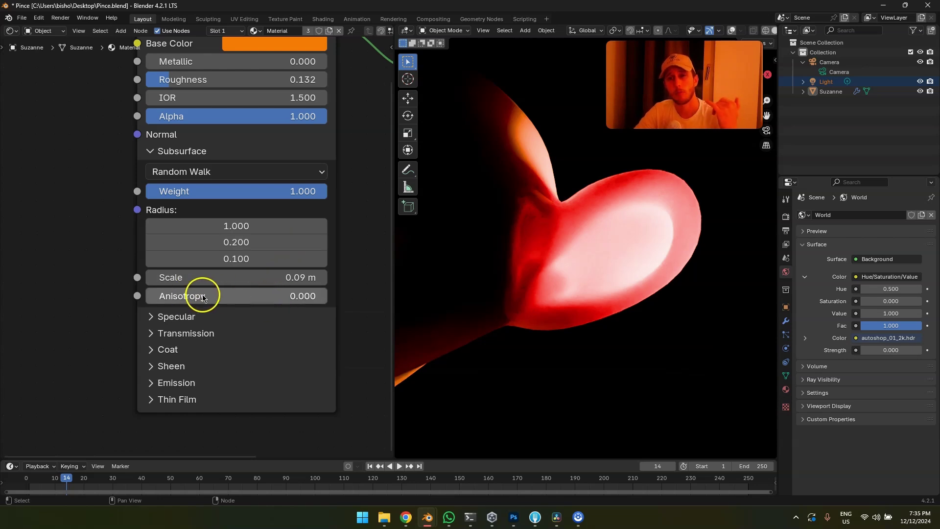
drag(251, 295, 252, 295)
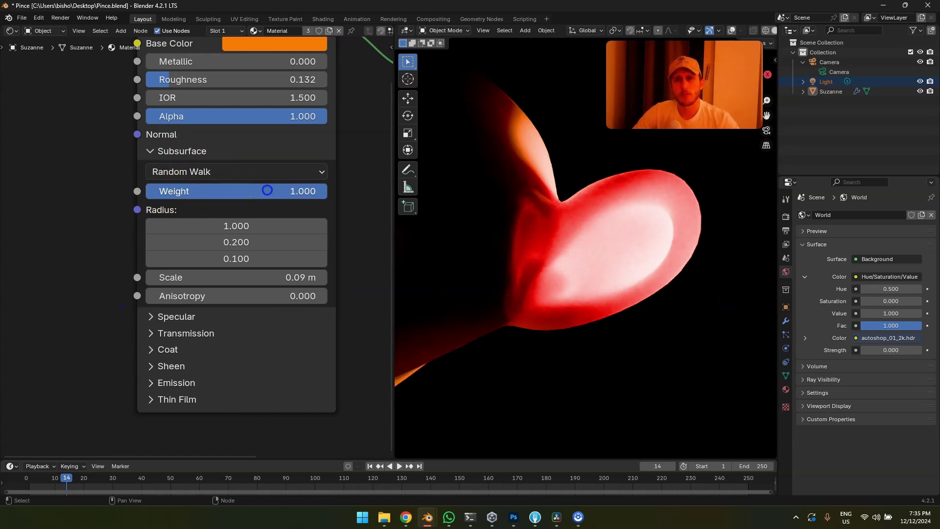
Step: Collapse the Subsurface section and expand the Specular section of the Principled BSDF
click(151, 151)
click(169, 167)
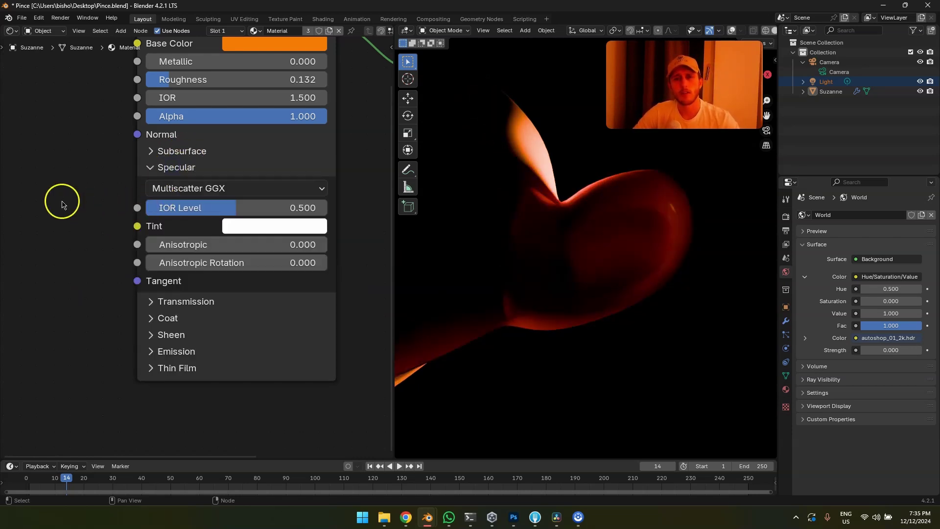
scroll(64, 230, up, 2)
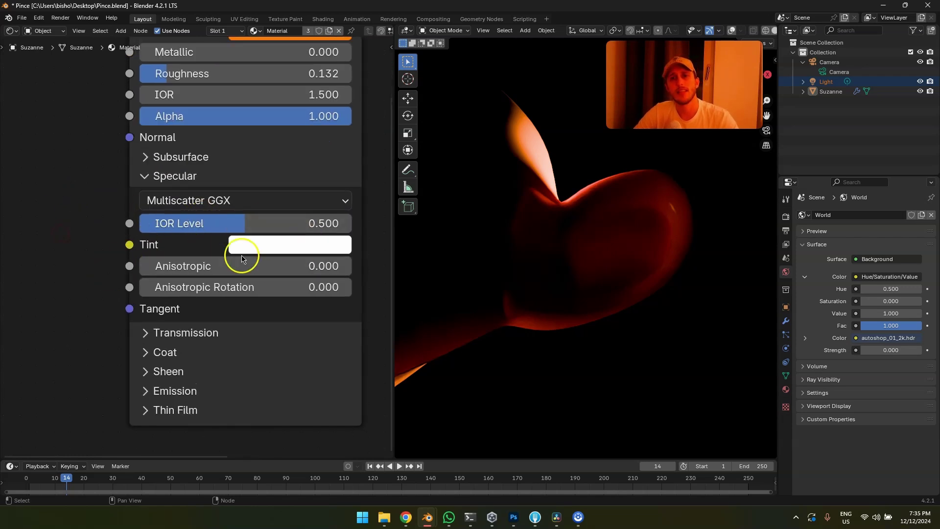
scroll(75, 278, down, 1)
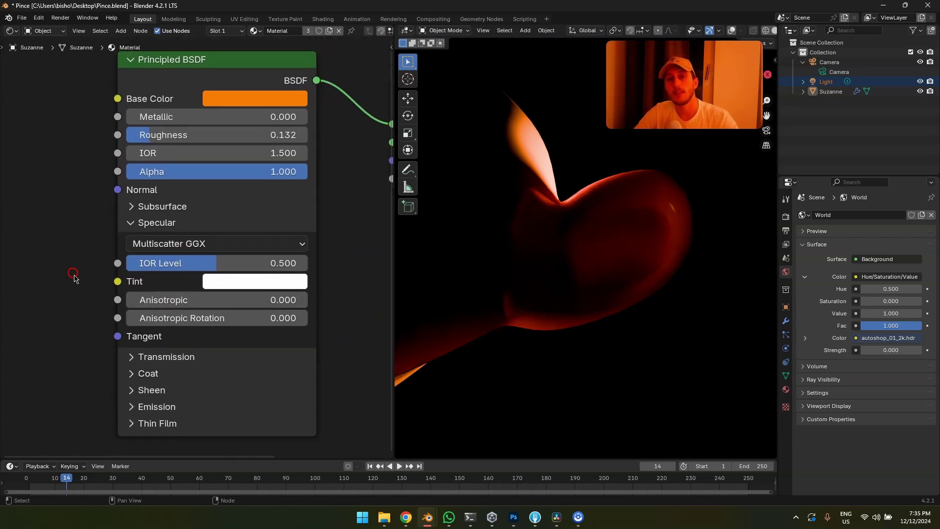
scroll(61, 264, up, 1)
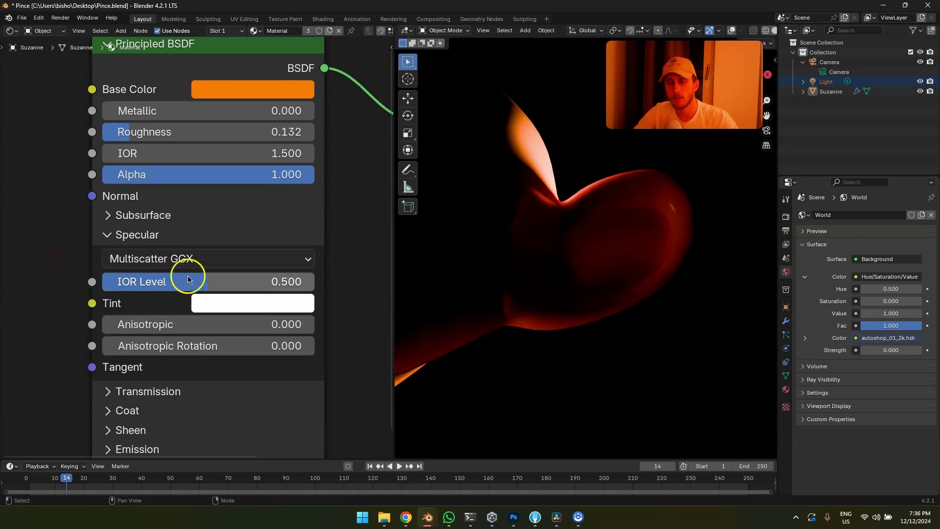
Step: Restore the world background strength to 1 and try a different IOR on the material, undoing the IOR change
click(895, 349)
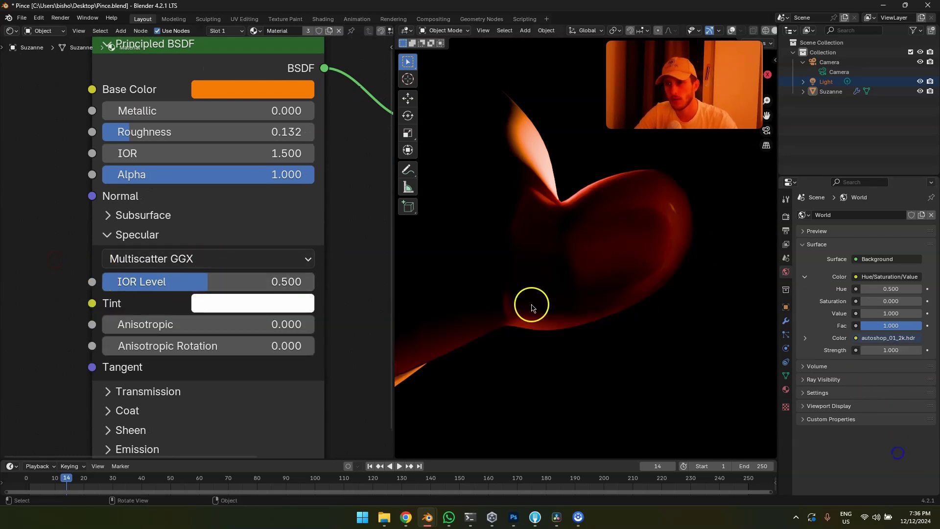
drag(185, 153, 338, 169)
key(ctrl+z)
Step: Try a specular IOR Level of 0, undoing and redoing the change to compare it with 0.5 on Suzanne's surface
drag(201, 281, 618, 296)
key(ctrl+z)
scroll(604, 250, up, 2)
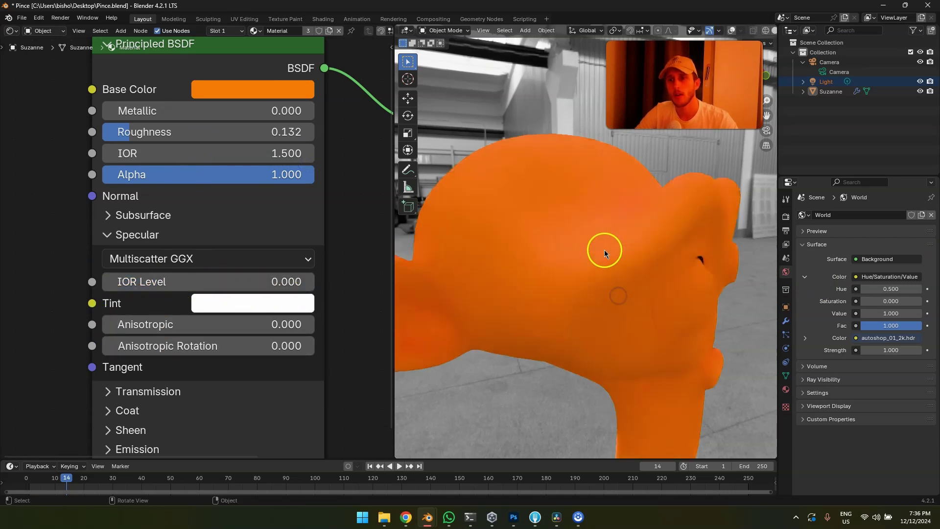
scroll(565, 253, up, 4)
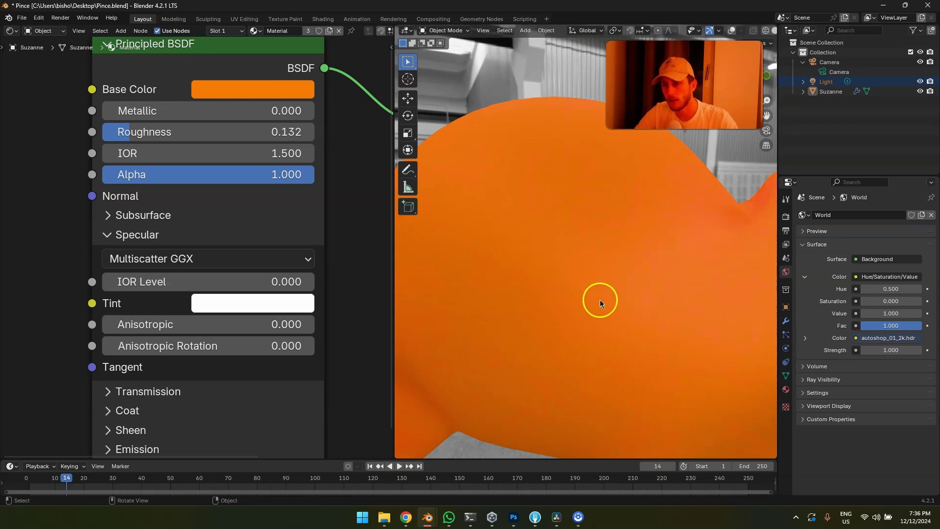
key(ctrl+shift+z)
scroll(553, 333, down, 5)
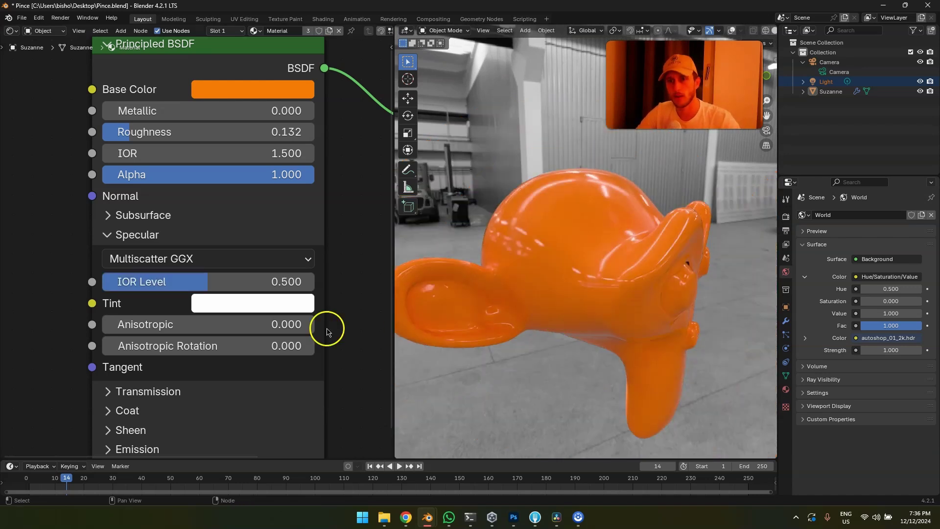
key(ctrl+z)
drag(676, 287, 433, 290)
key(ctrl+z)
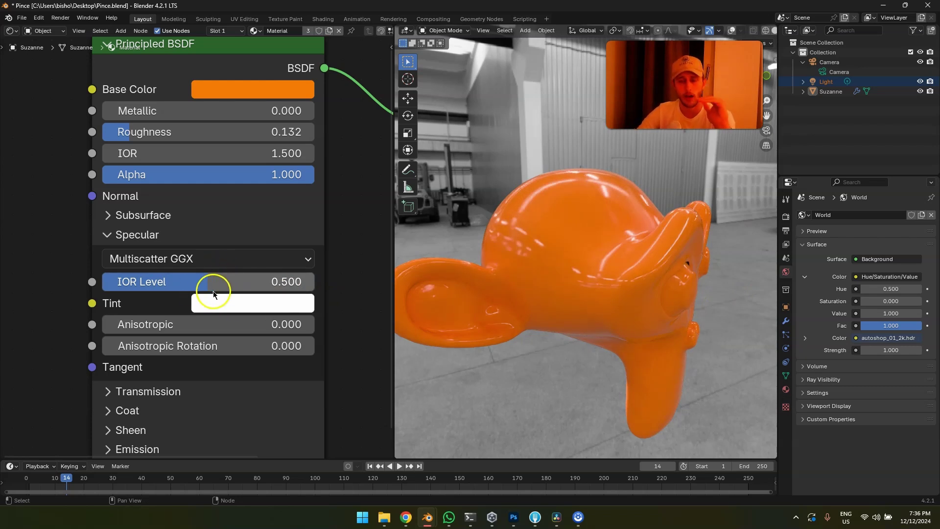
Step: Try changing the material's IOR and the specular IOR Level in turn, cancelling each change
drag(250, 153, 313, 153)
right_click(314, 153)
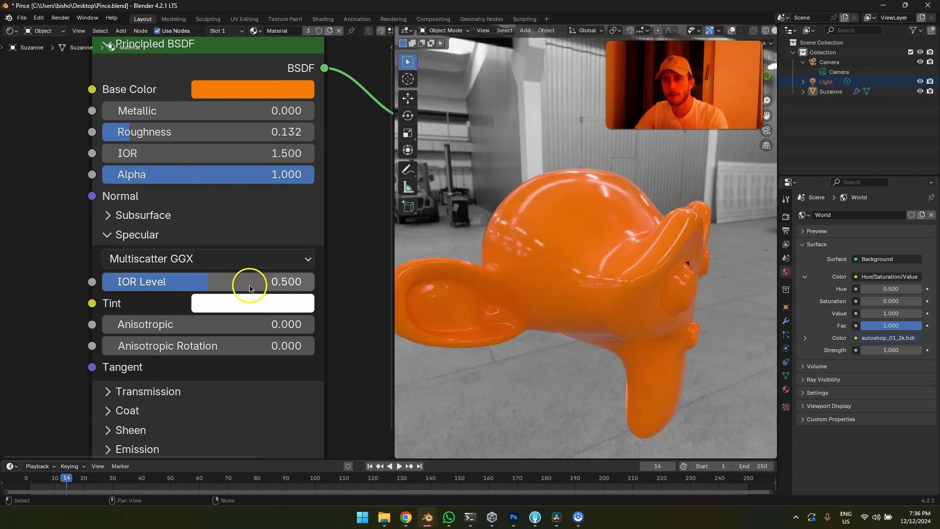
mouse_move(230, 283)
mouse_down()
mouse_move(282, 283)
mouse_move(247, 282)
mouse_up()
right_click(230, 284)
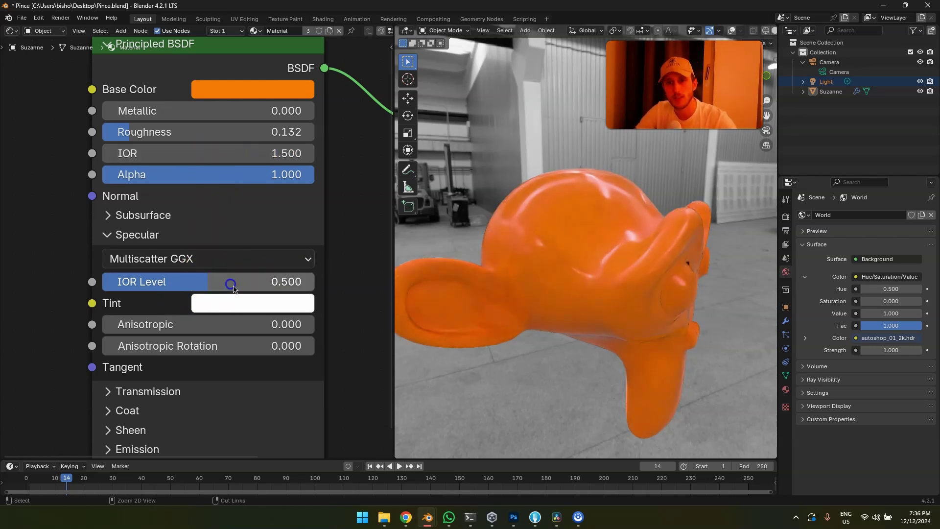
middle_drag(553, 261, 542, 241)
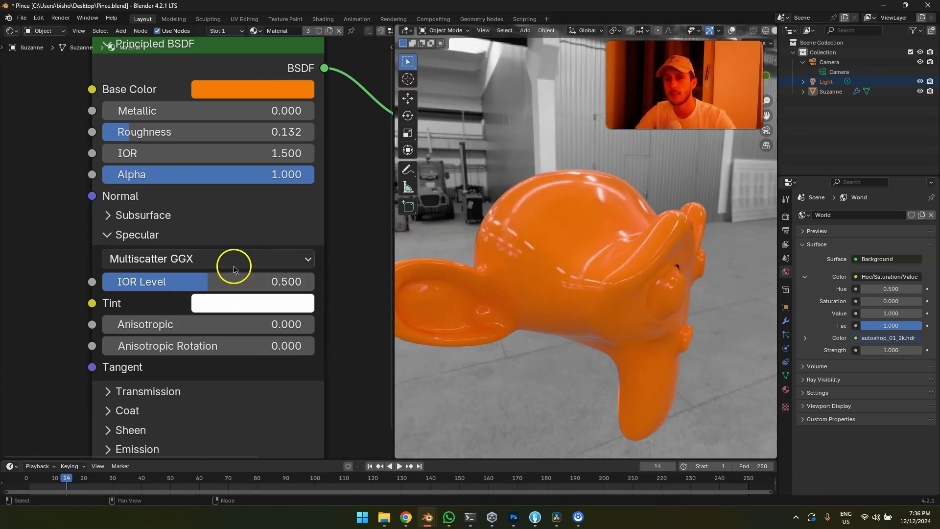
Step: Try raising and lowering the specular IOR Level to its extremes and undo both changes
drag(235, 280, 334, 318)
drag(289, 287, 73, 285)
key(ctrl+z)
key(ctrl+z)
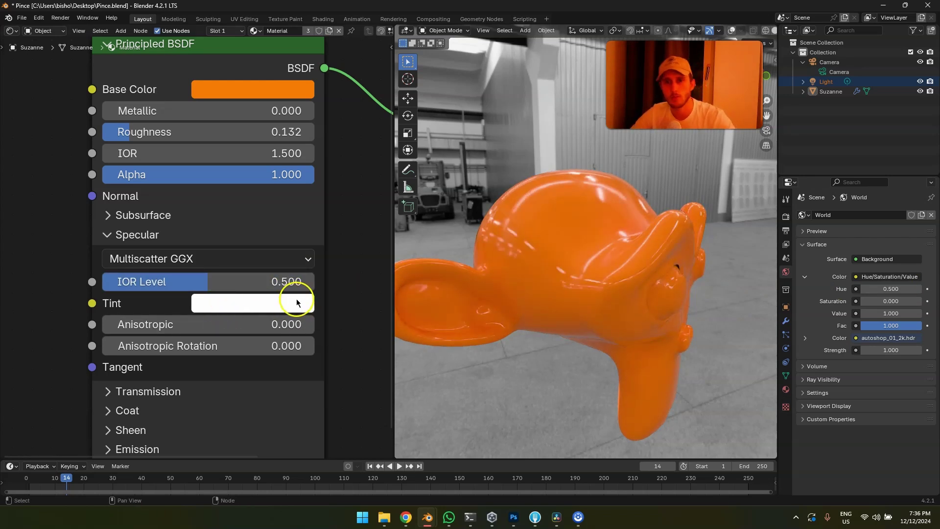
Step: Set the specular tint to red and inspect the reflections on Suzanne's head up close
click(252, 304)
drag(292, 94, 284, 191)
scroll(561, 270, up, 6)
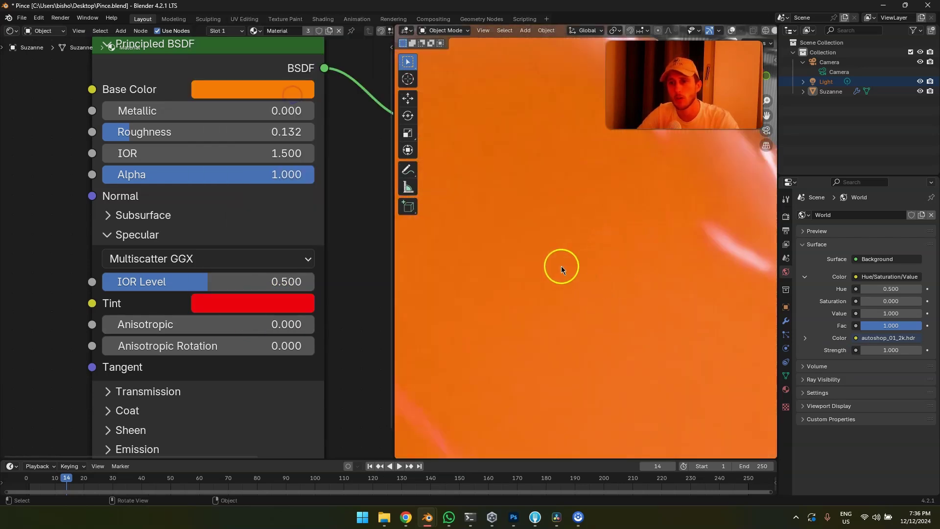
scroll(561, 266, down, 4)
Step: Change the material's base color to white by removing its HSV saturation
click(275, 91)
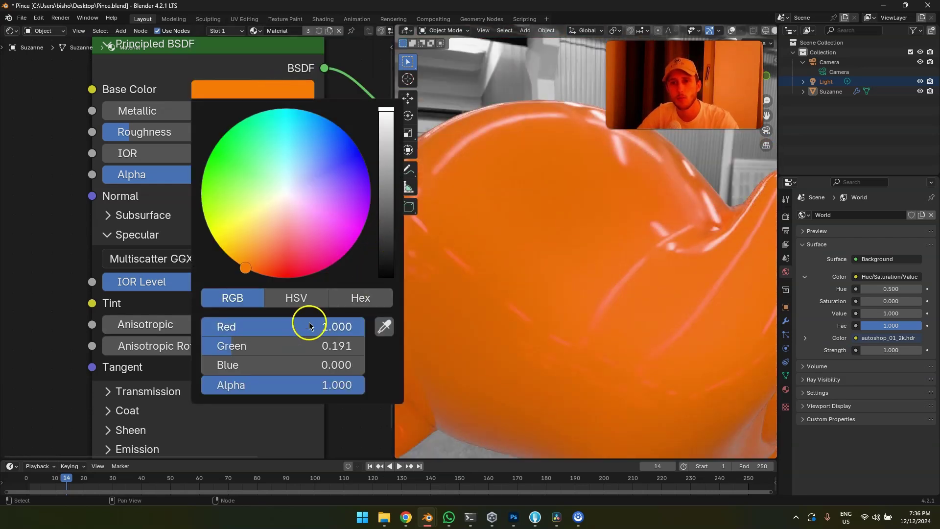
click(301, 298)
drag(273, 342, 164, 346)
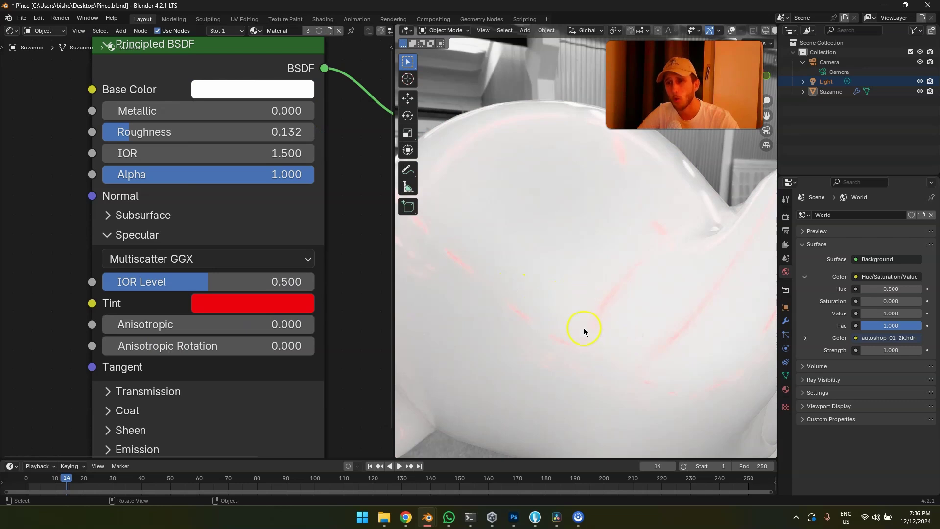
scroll(576, 342, down, 5)
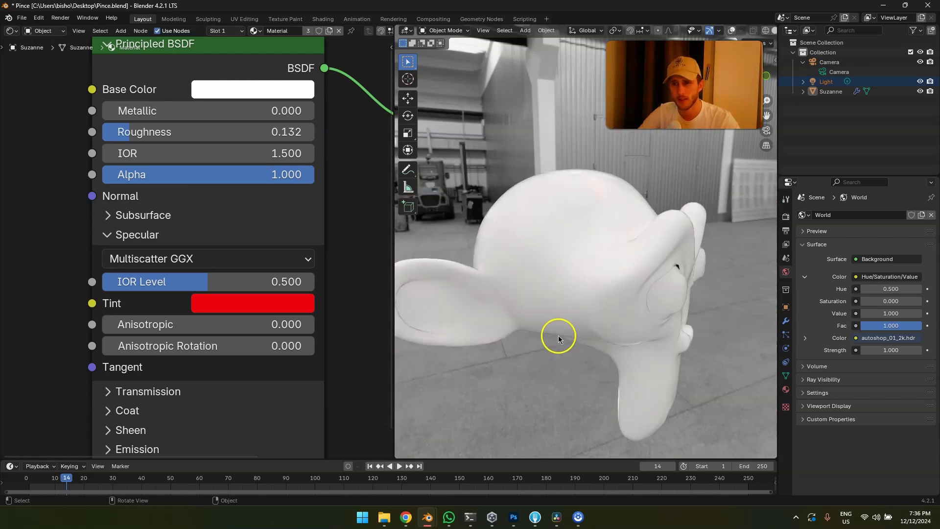
Step: Reset the specular tint to white by removing its saturation, and give the material Metallic 1 and Roughness 0.332
click(264, 308)
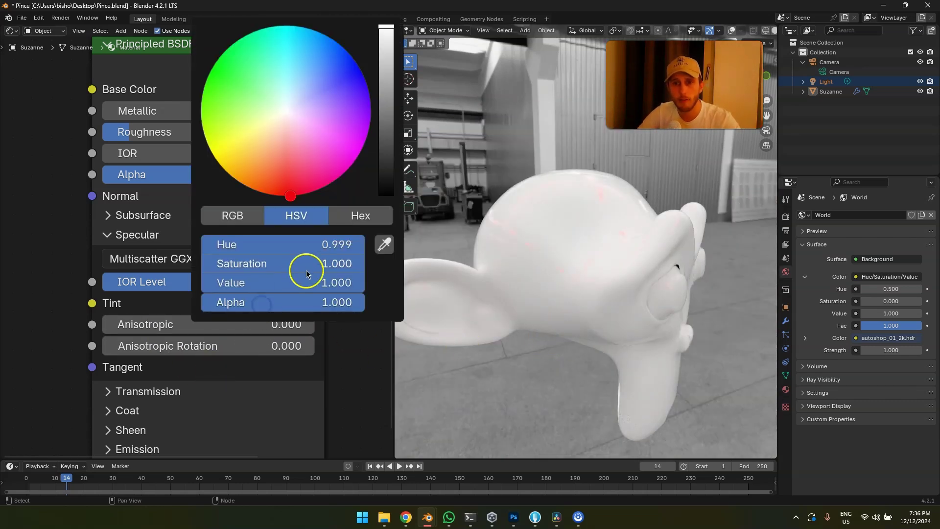
drag(306, 273, 215, 273)
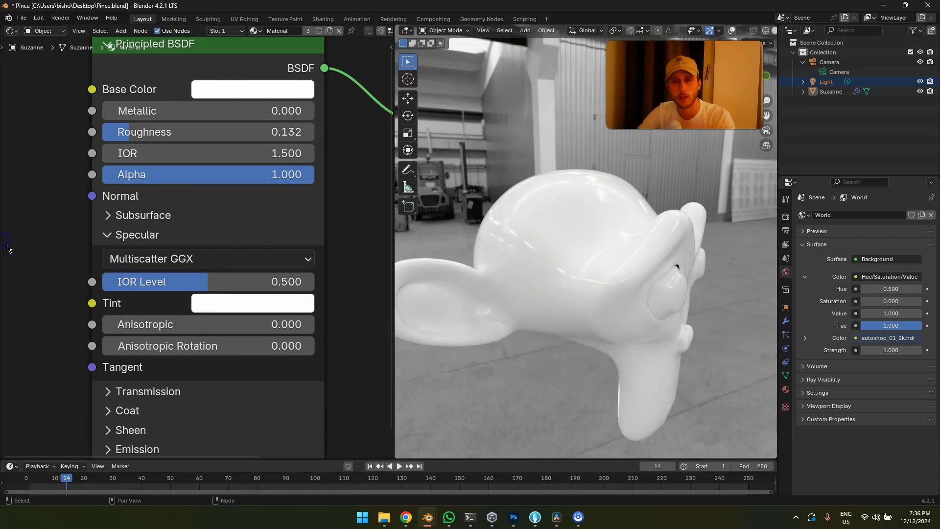
click(168, 110)
text(1)
key(Return)
drag(165, 132, 205, 129)
Step: Try a red base color copied onto the specular tint, and undo both color changes
click(293, 89)
click(292, 158)
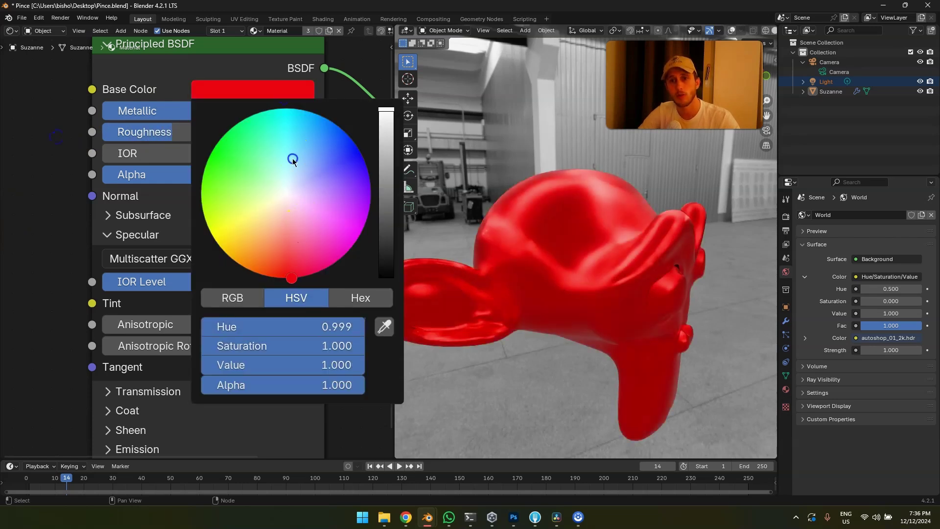
middle_drag(612, 253, 513, 224)
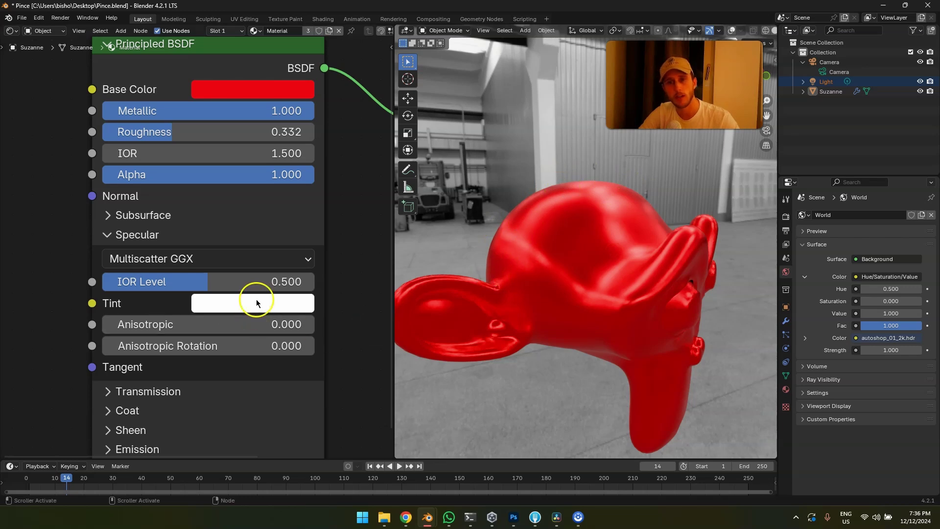
key(ctrl+c)
key(ctrl+v)
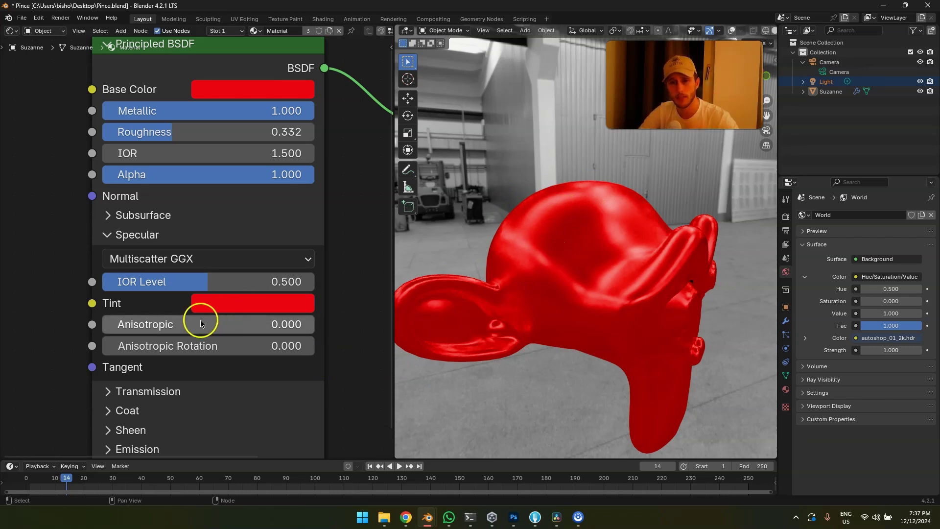
key(ctrl+z)
key(ctrl+z)
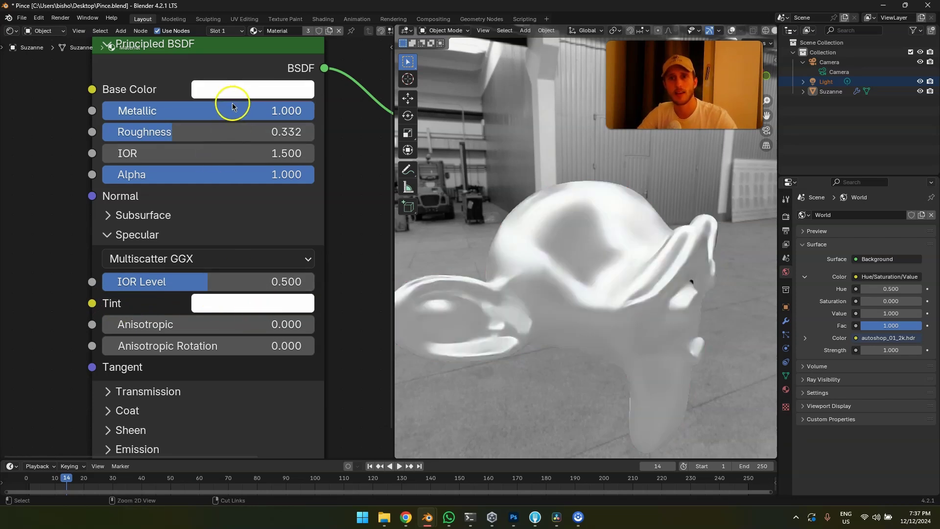
Step: Try lowering Anisotropic to 0 and raising Anisotropic Rotation in the Specular section, undoing each change
click(109, 217)
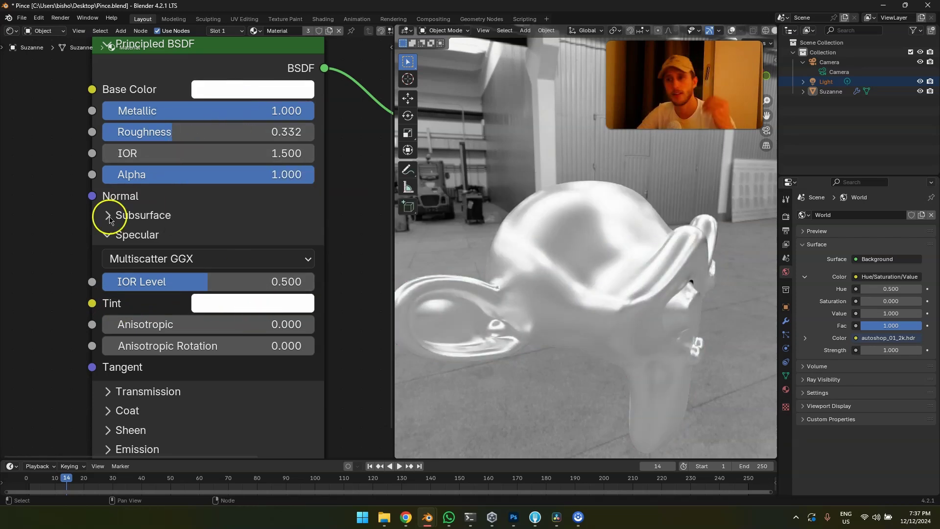
scroll(107, 361, down, 1)
scroll(142, 379, up, 3)
middle_drag(156, 386, 151, 316)
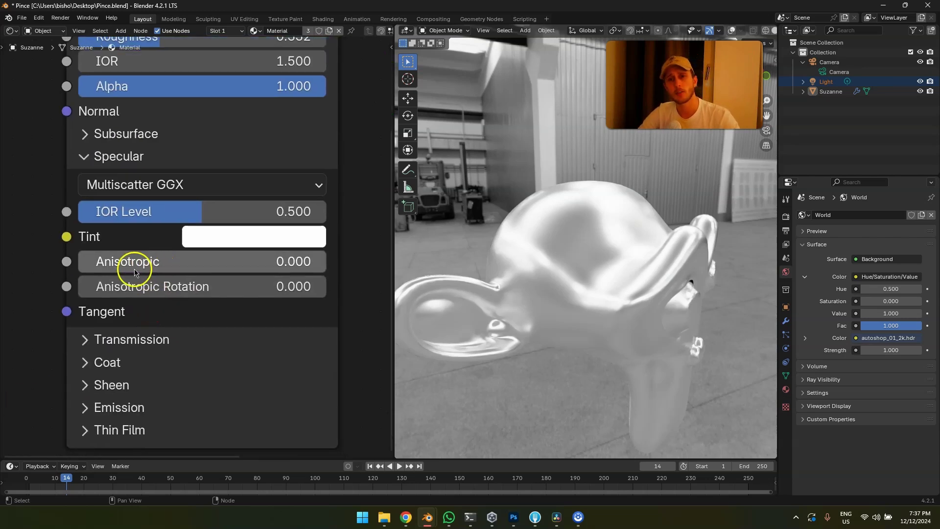
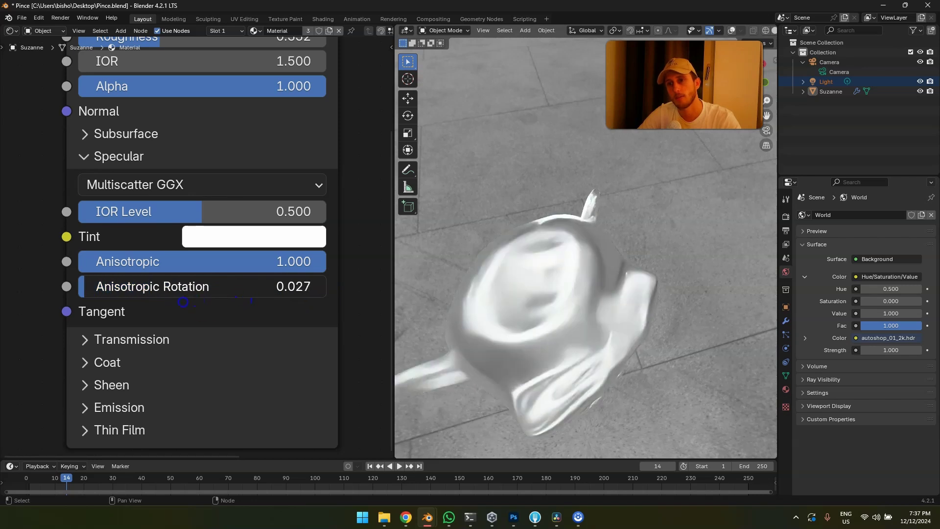
drag(265, 261, 51, 261)
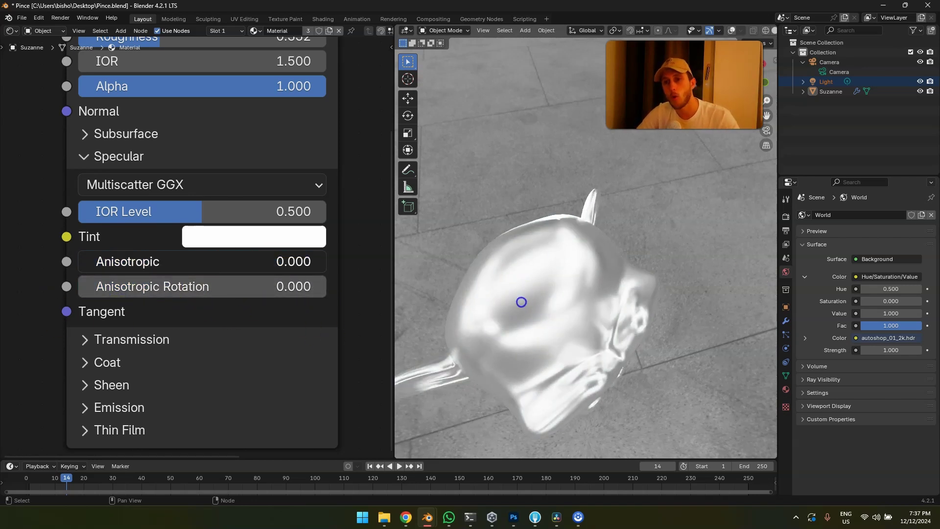
key(ctrl+z)
drag(204, 290, 286, 285)
key(ctrl+z)
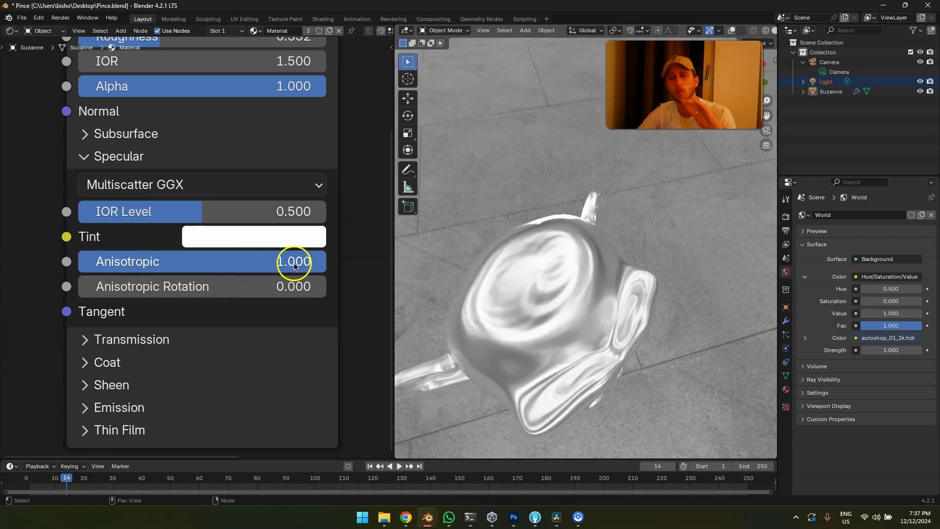
Step: Vary Anisotropic from 0 through 0.495 up to its maximum and set Anisotropic Rotation to about 0.182
drag(289, 264, 35, 264)
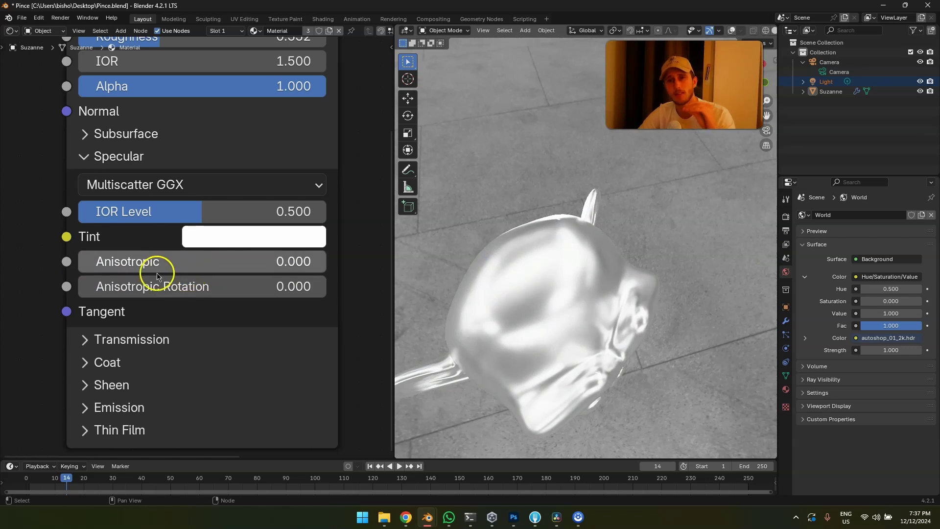
drag(166, 269, 92, 279)
middle_drag(93, 279, 33, 265)
drag(136, 223, 259, 235)
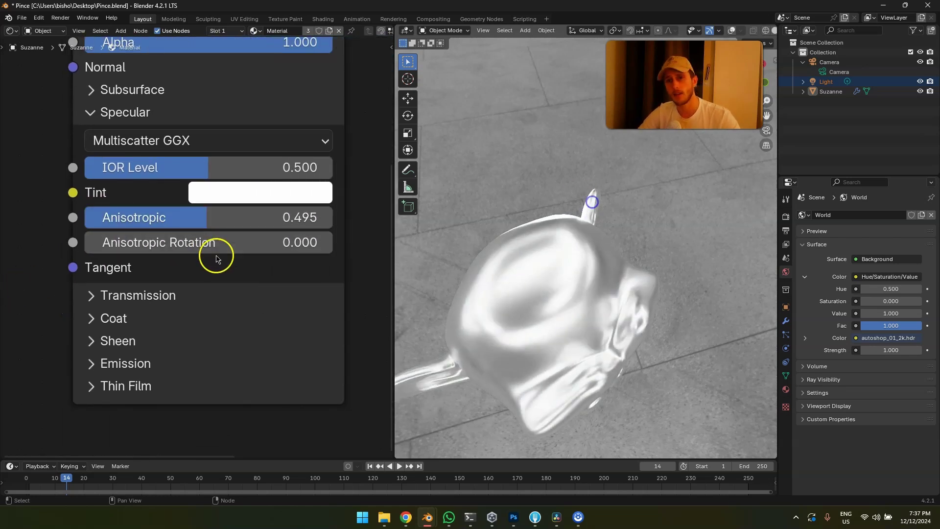
drag(172, 219, 474, 258)
drag(204, 245, 249, 245)
Step: Add a Tangent node and connect it to the Principled BSDF's Tangent input
middle_drag(5, 285, 71, 266)
key(shift+a)
text(tangent)
click(105, 269)
click(18, 220)
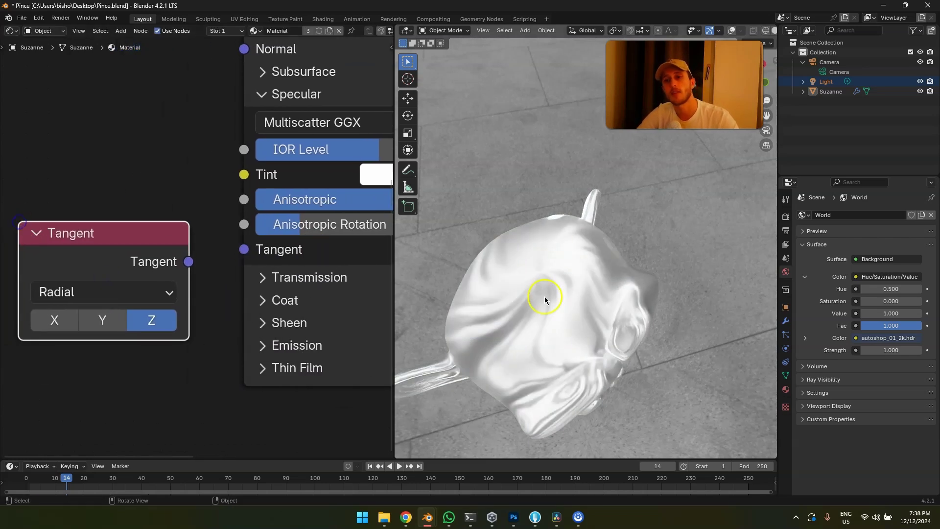
scroll(559, 291, up, 3)
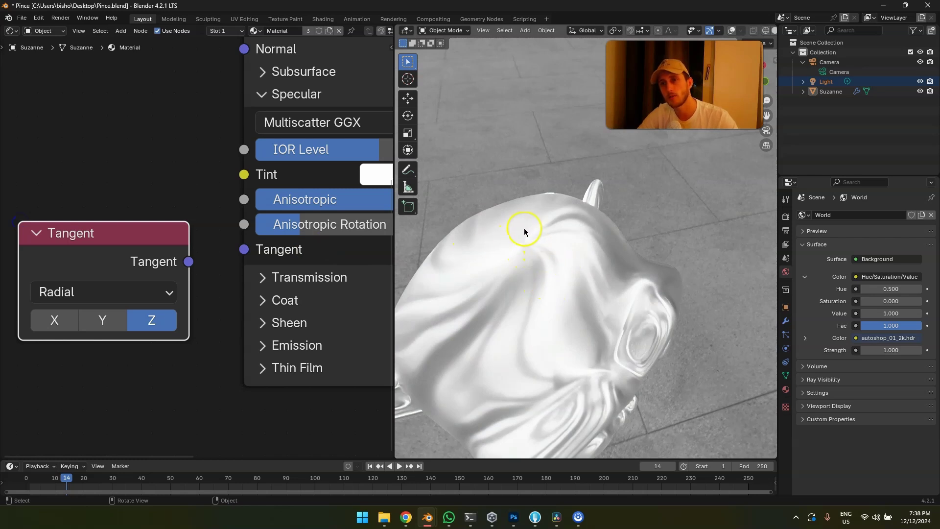
drag(189, 263, 243, 249)
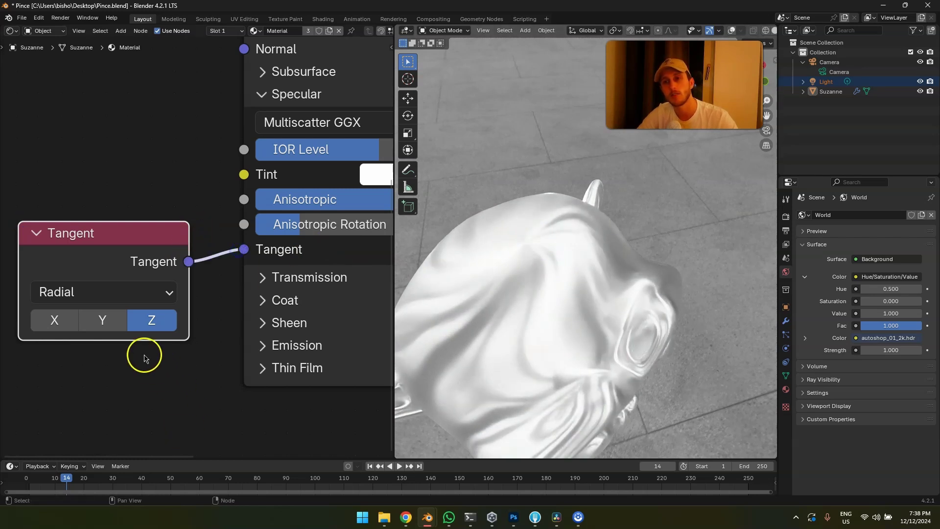
Step: Try the Y and X axes on the radial Tangent node, and delete the node
click(103, 320)
click(57, 333)
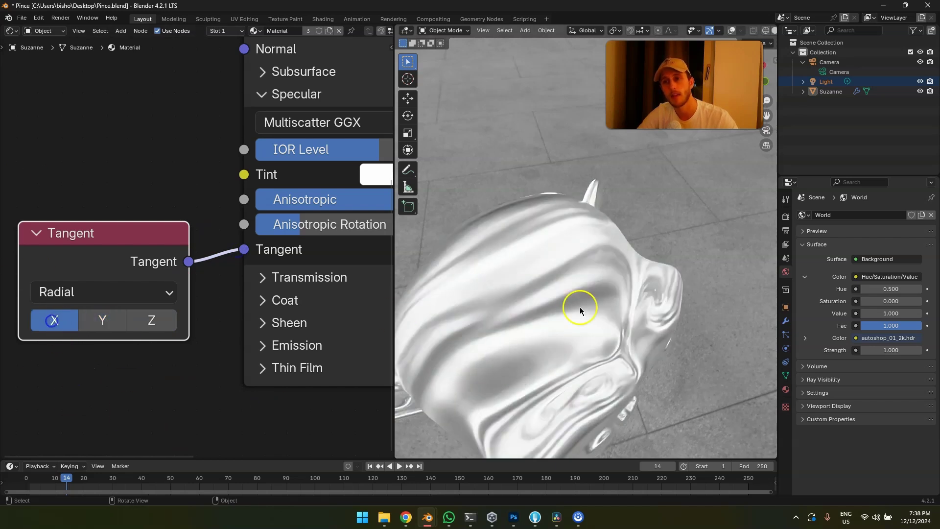
click(102, 320)
click(100, 216)
click(108, 252)
key(x)
Step: Set Anisotropic to 0 and lower the Anisotropic Rotation
middle_drag(161, 199, 58, 222)
drag(278, 226, 30, 226)
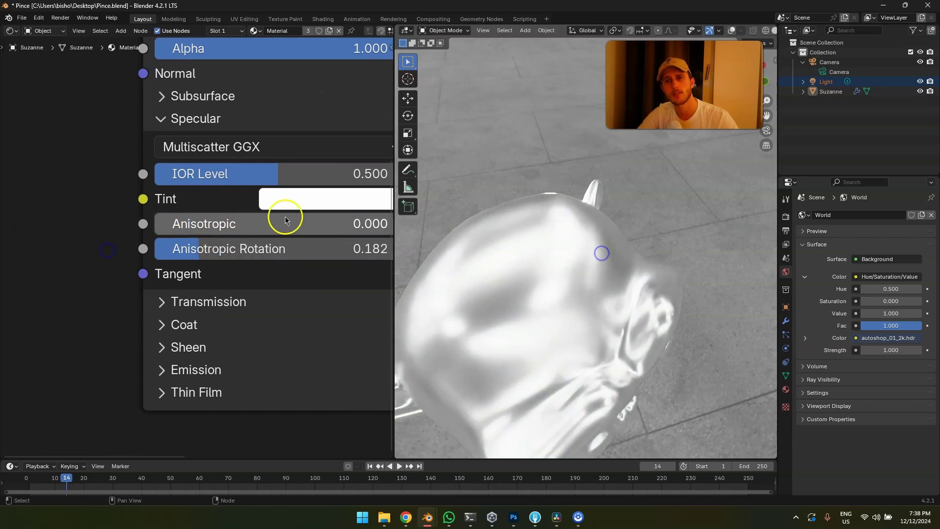
middle_drag(293, 208, 204, 229)
drag(181, 266, 126, 227)
Step: Collapse the Specular section of the Principled BSDF and expand its Transmission section
click(98, 142)
click(97, 145)
drag(168, 200, 141, 199)
key(ctrl+z)
click(231, 221)
drag(151, 244, 138, 272)
drag(54, 293, 15, 279)
click(104, 143)
click(109, 163)
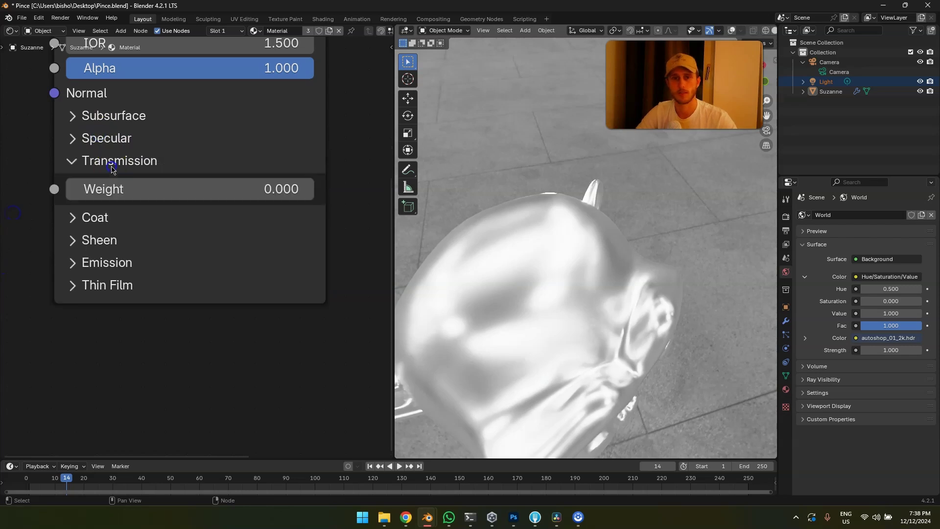
Step: Set the Transmission Weight to 1
scroll(165, 254, down, 8)
middle_drag(174, 206, 143, 271)
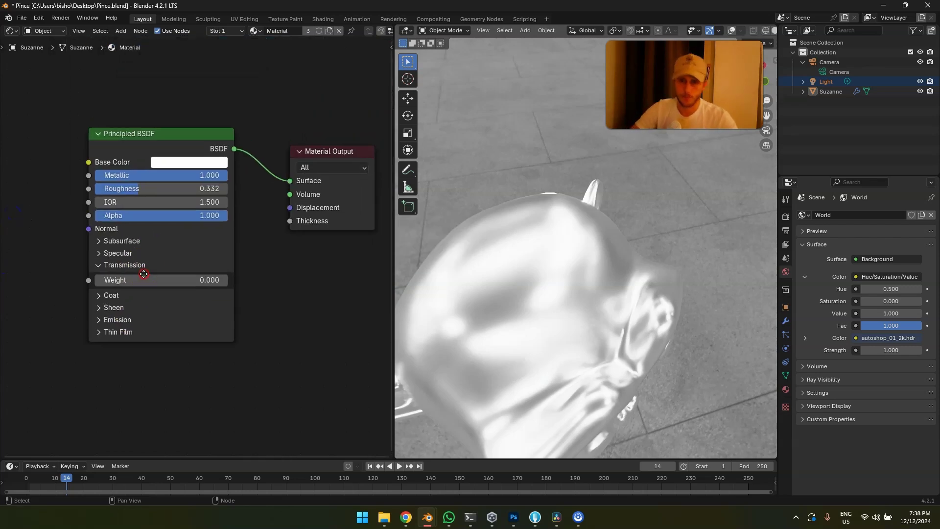
scroll(147, 264, up, 3)
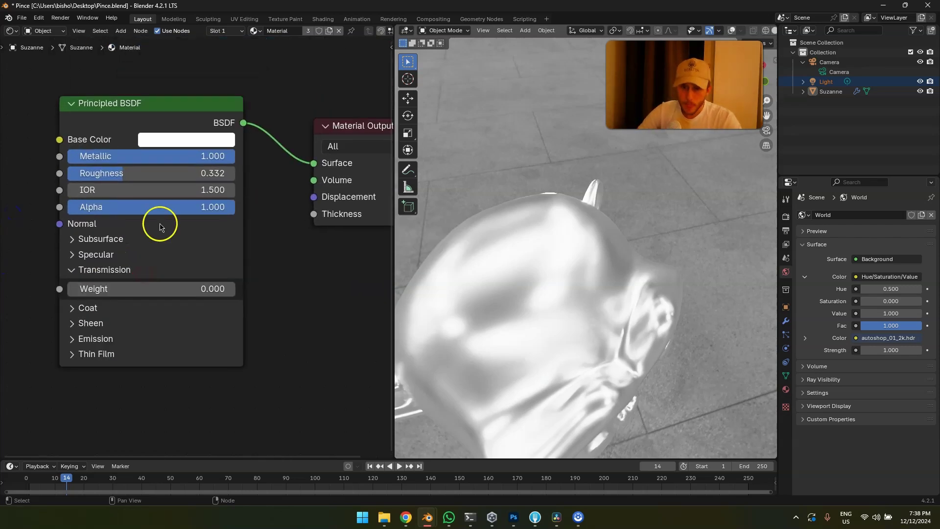
click(213, 149)
click(158, 282)
text(1)
key(Return)
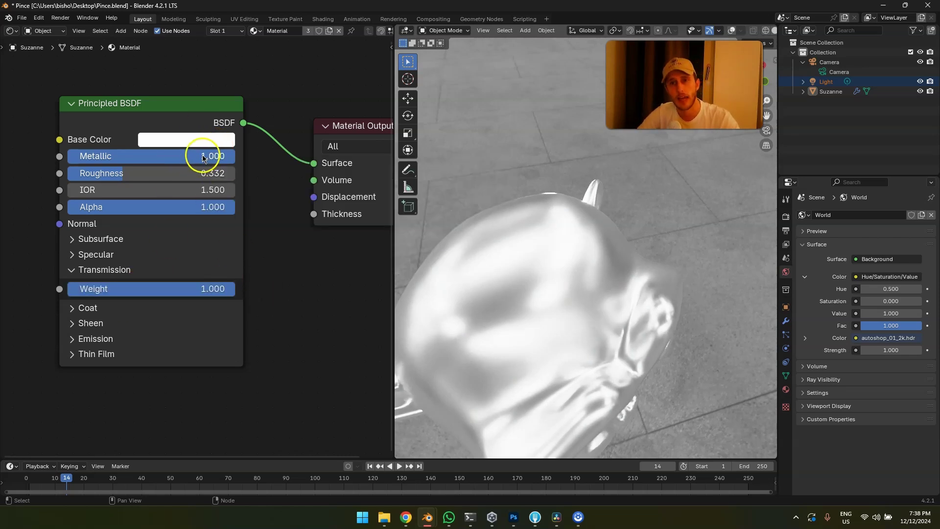
Step: Set Metallic to 0 and view the transmissive material from Suzanne's front
drag(203, 158, 8, 243)
click(185, 436)
middle_drag(639, 321, 602, 249)
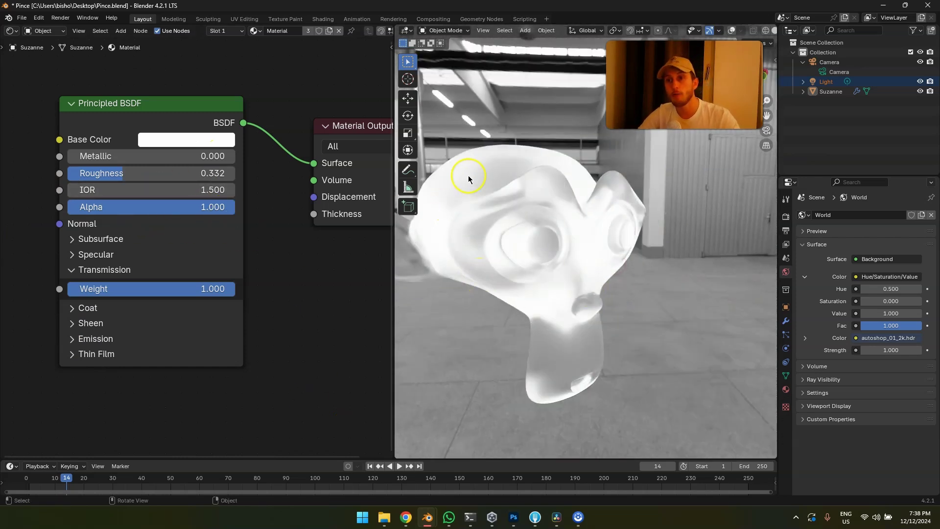
middle_drag(468, 175, 466, 195)
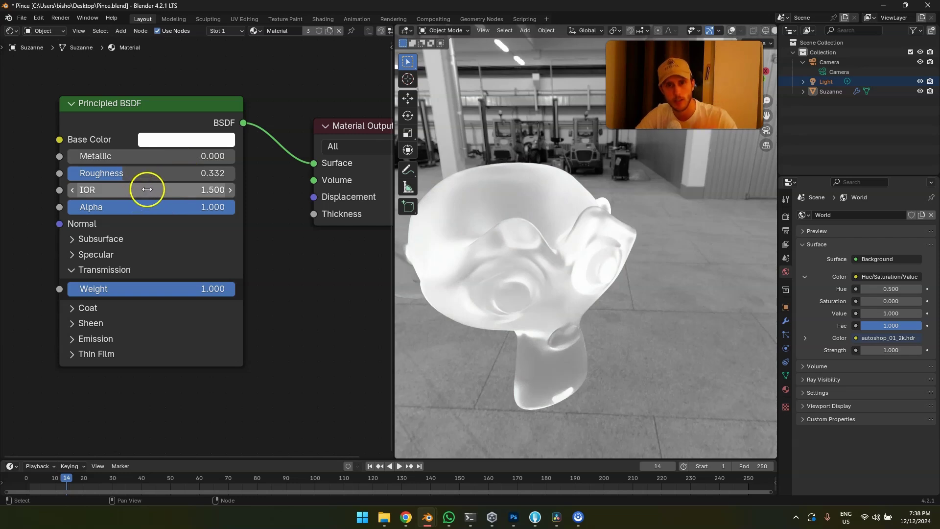
Step: Set the material's IOR to 2.2
mouse_move(147, 192)
mouse_down()
mouse_move(152, 203)
mouse_move(122, 205)
mouse_move(132, 210)
mouse_move(121, 221)
mouse_move(137, 210)
mouse_move(130, 216)
mouse_up()
click(171, 190)
text(2.2)
key(Return)
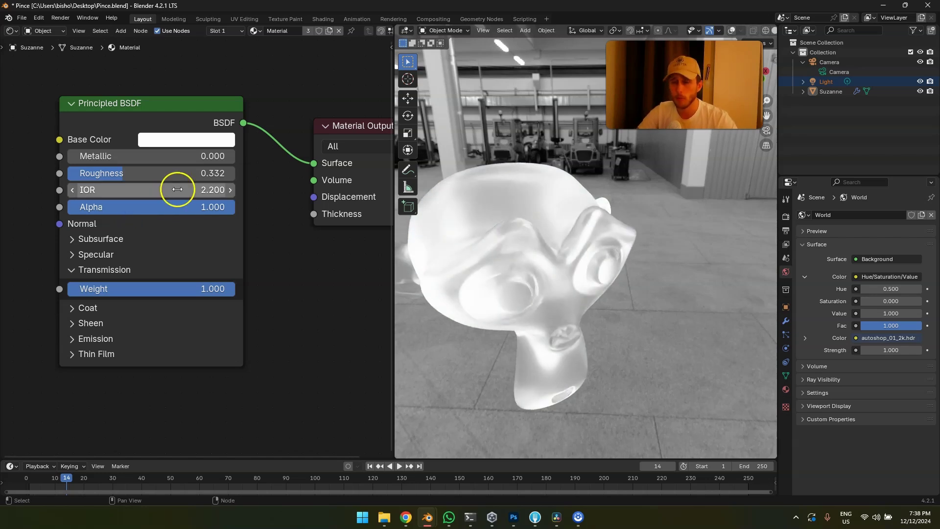
Step: Set the material's IOR to 1.4 and inspect the refraction on Suzanne from another angle
click(166, 189)
text(1.4)
key(Return)
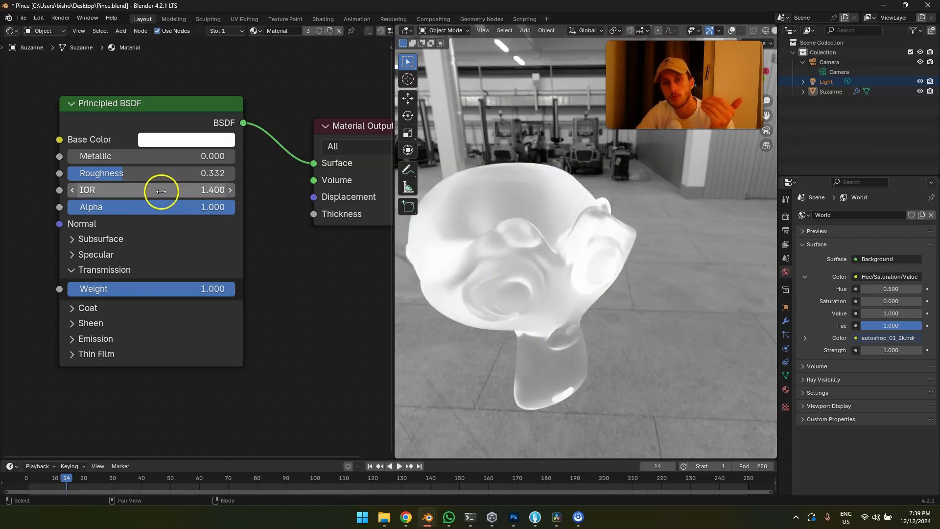
middle_drag(486, 213, 599, 259)
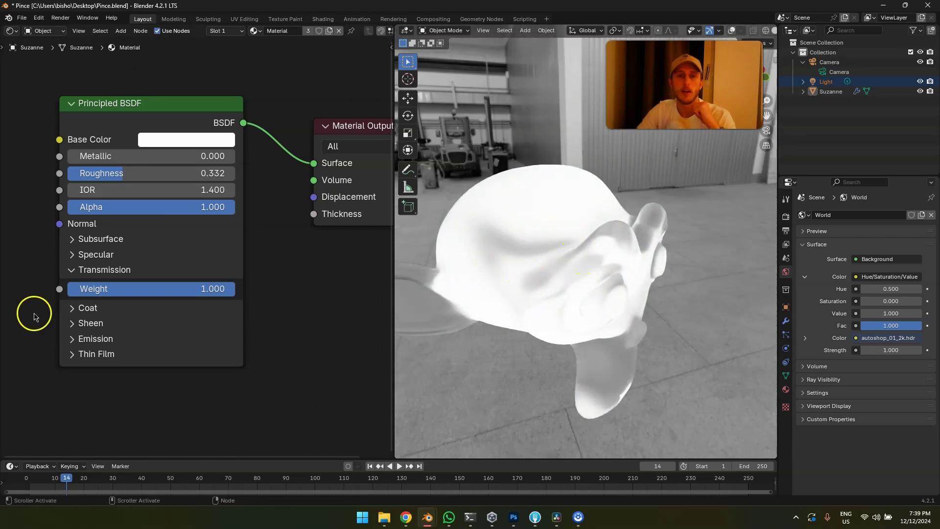
Step: Set the Transmission Weight to 0 and open the Coat section in place of the Transmission section
drag(196, 289, 78, 285)
click(102, 268)
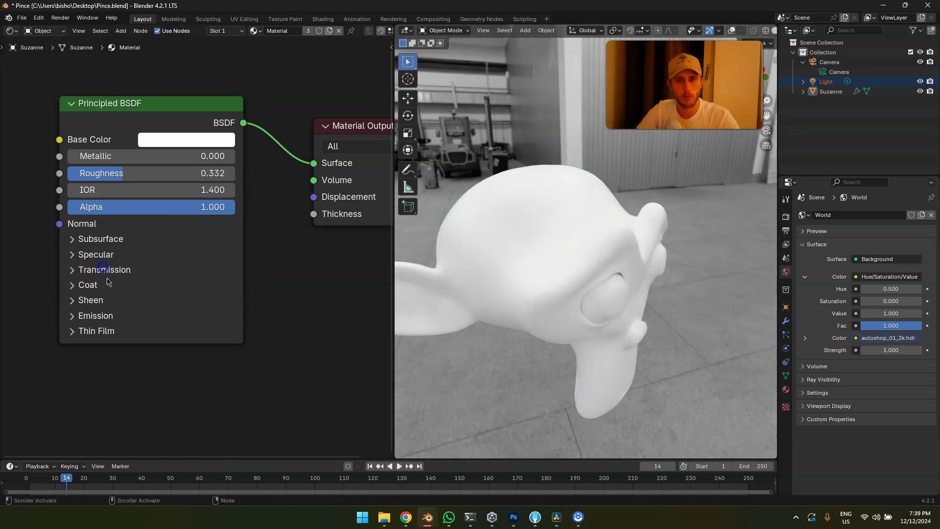
click(93, 288)
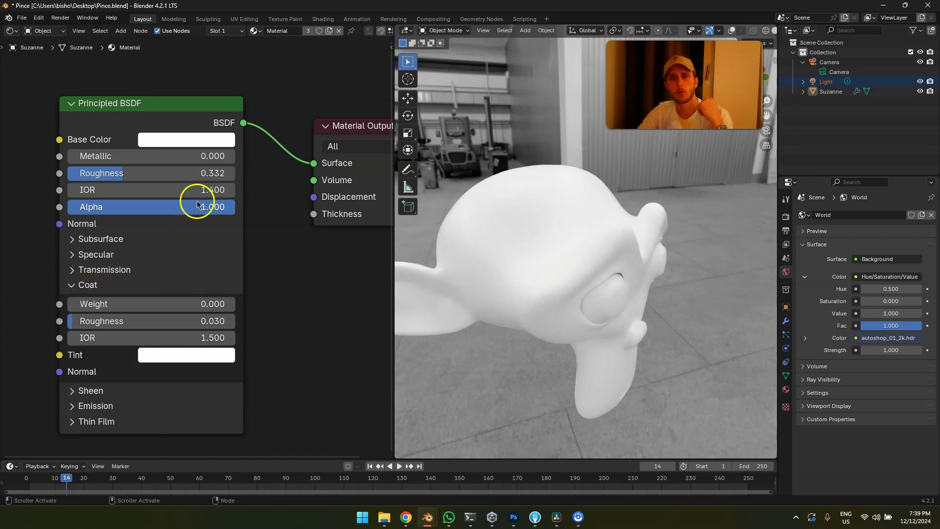
Step: Change the material's base color to orange
middle_drag(528, 231, 504, 225)
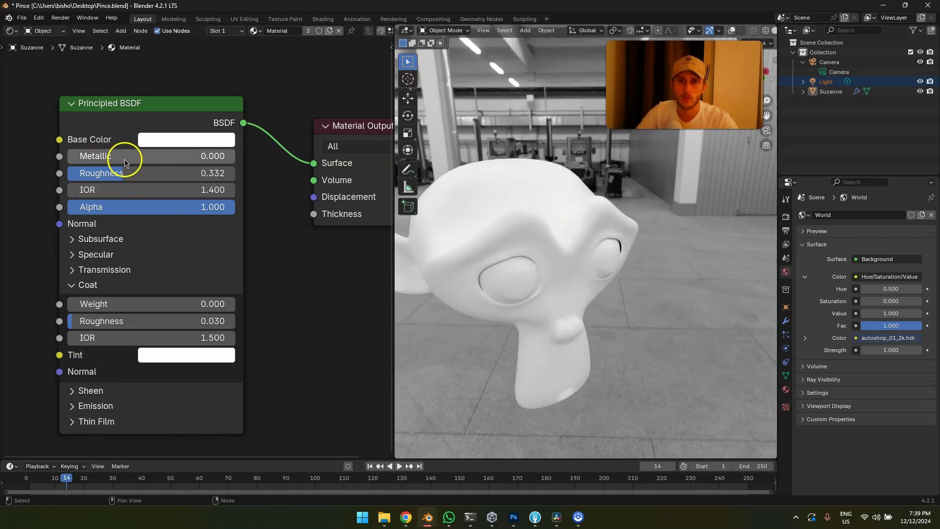
middle_drag(509, 248, 533, 252)
click(226, 140)
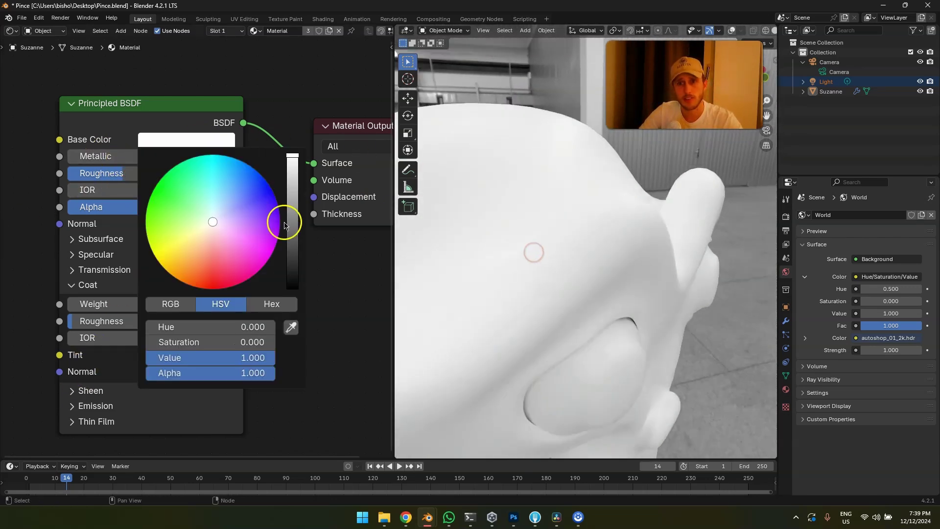
drag(284, 225, 193, 260)
Step: Try the orange material with Roughness 0, and raise the roughness again
middle_drag(542, 236, 586, 239)
drag(120, 173, 64, 173)
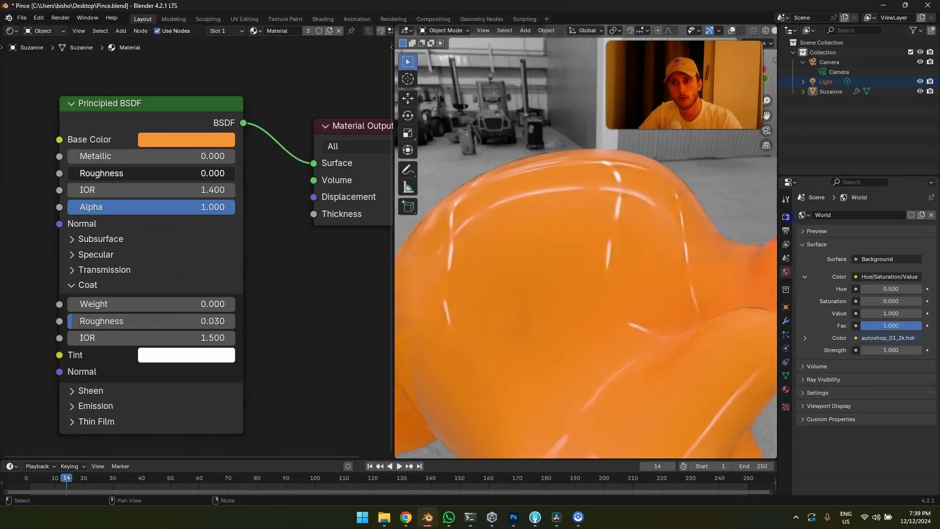
middle_drag(482, 265, 475, 252)
drag(109, 173, 174, 174)
Step: Set Metallic to 1, try Roughness 0 on the metal, and set the roughness to 0.350
drag(211, 156, 409, 156)
drag(137, 174, 73, 174)
middle_drag(536, 248, 530, 284)
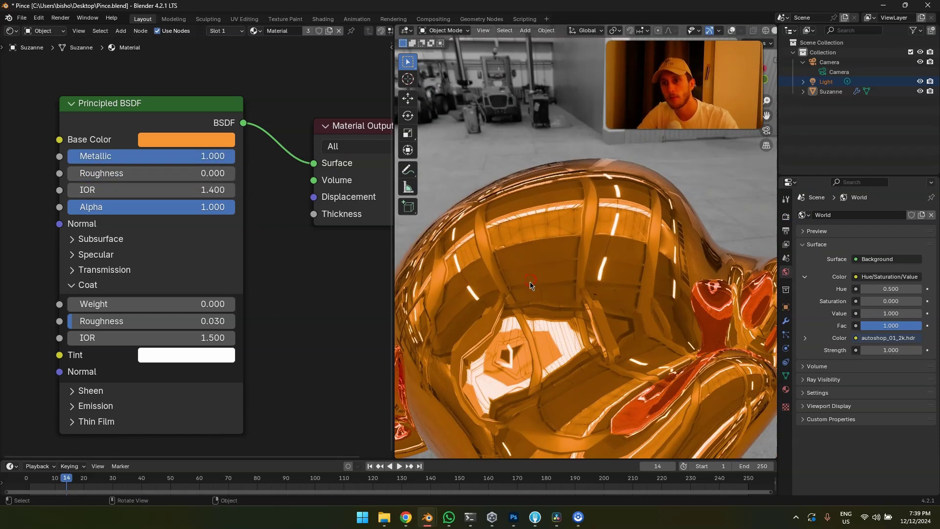
drag(126, 175, 172, 174)
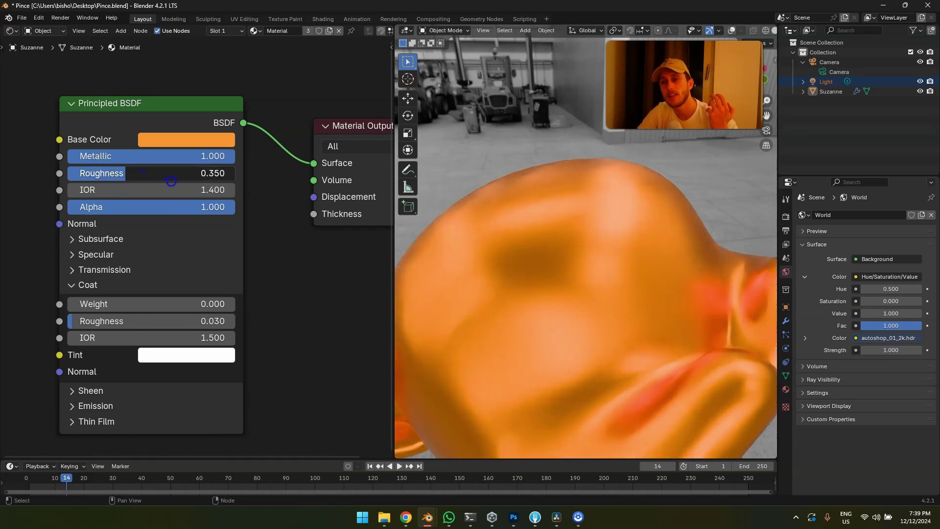
scroll(475, 331, down, 4)
scroll(503, 305, up, 2)
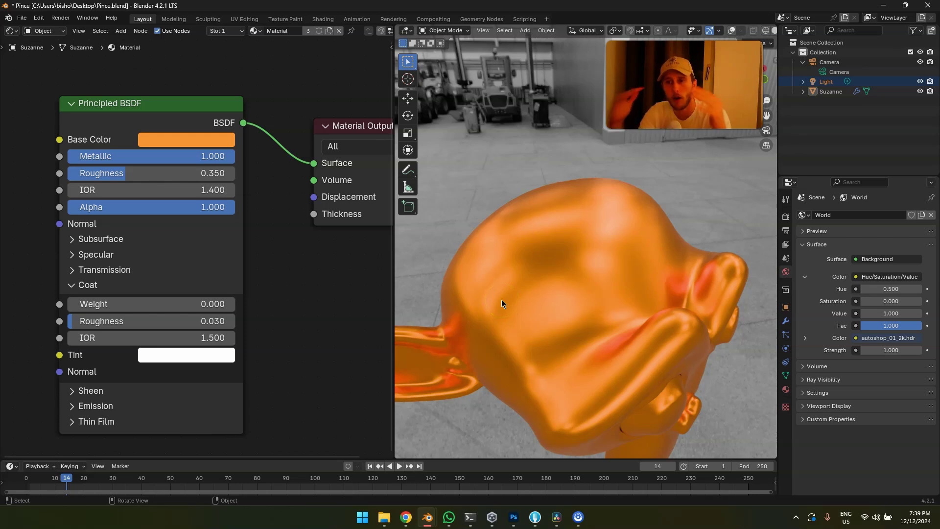
Step: Set the material's base Roughness to 0.382 and its Coat Weight to 1, comparing the surface with and without the coat
mouse_move(113, 173)
mouse_down()
mouse_move(54, 173)
mouse_move(127, 172)
mouse_up()
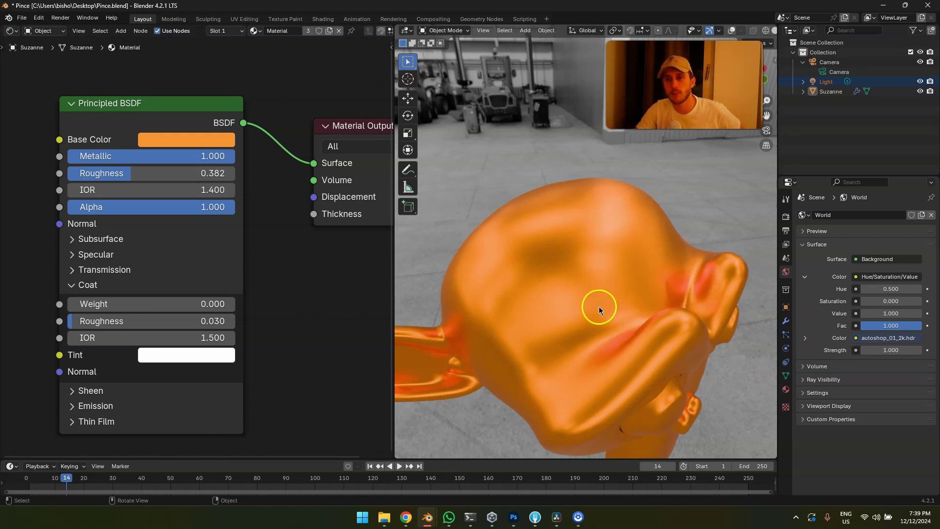
middle_drag(154, 237, 191, 179)
click(123, 227)
click(124, 227)
scroll(200, 203, up, 2)
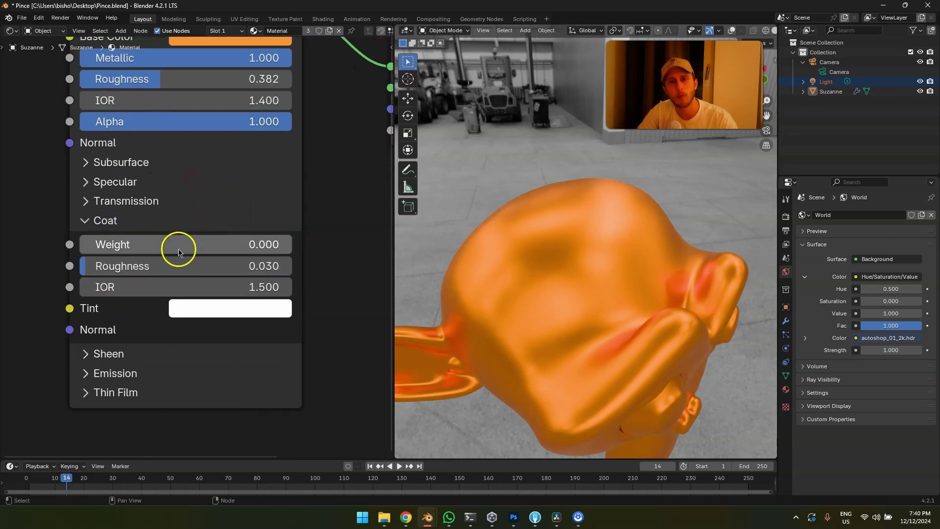
scroll(235, 240, down, 2)
scroll(186, 264, up, 3)
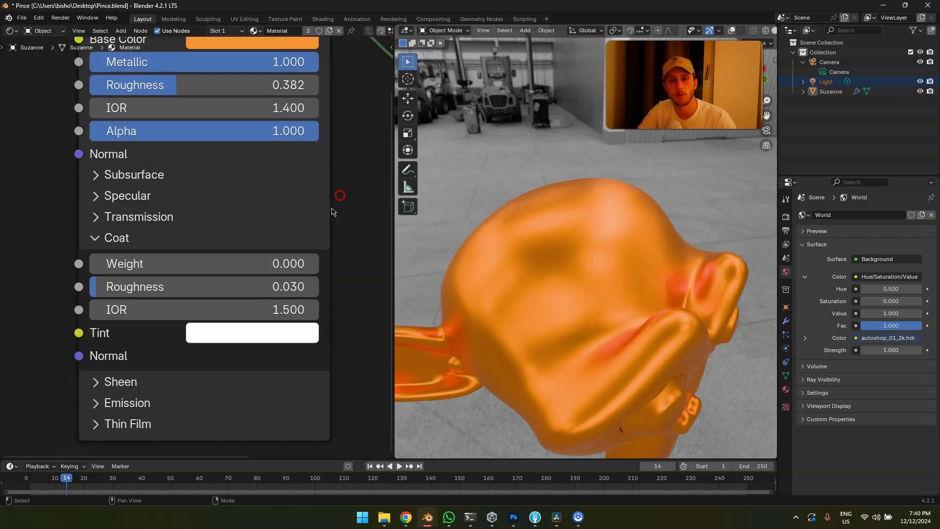
double_click(186, 265)
text(1)
key(Return)
key(ctrl+z)
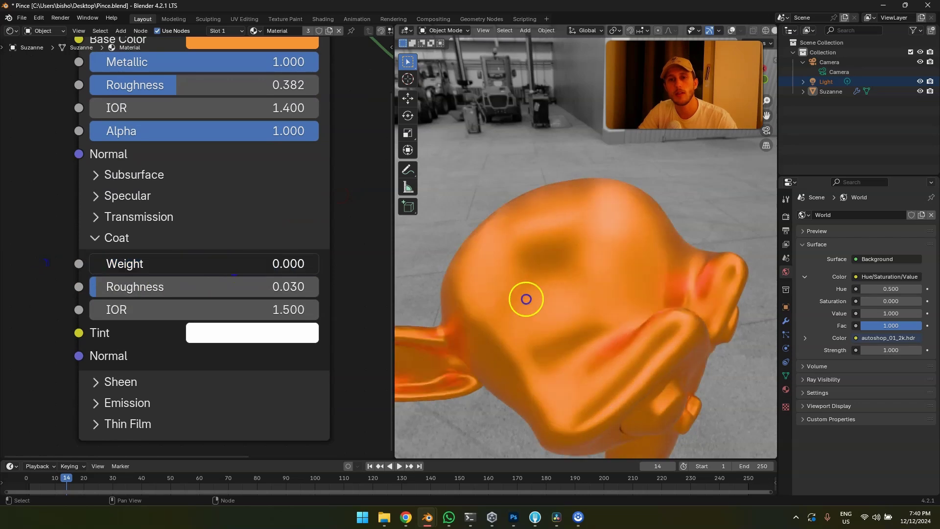
drag(794, 282, 360, 307)
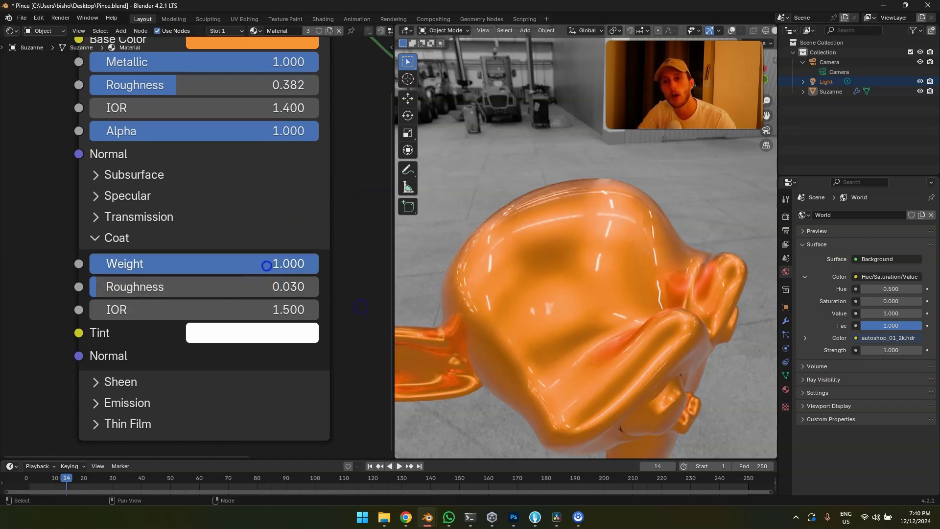
Step: Try a Coat Weight of 2 and return the weight to 1
click(266, 265)
text(2)
click(52, 204)
double_click(204, 262)
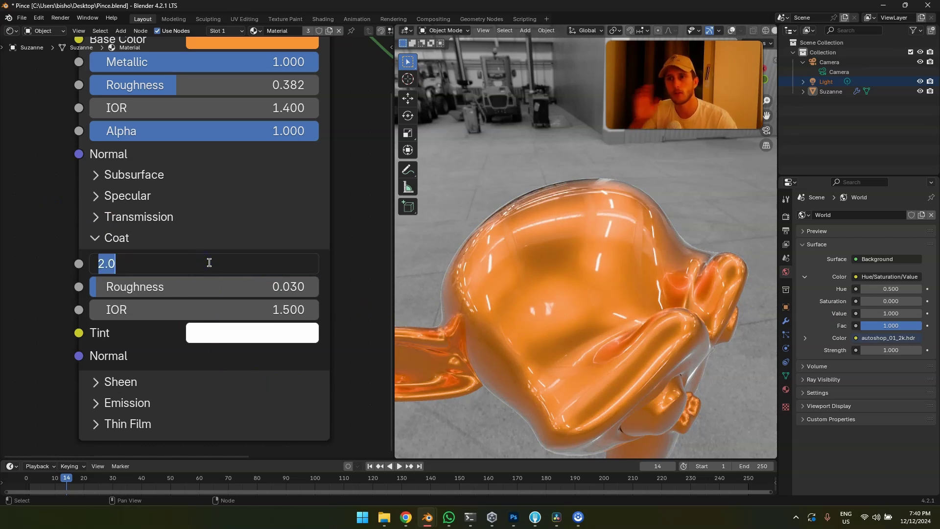
text(1)
key(Return)
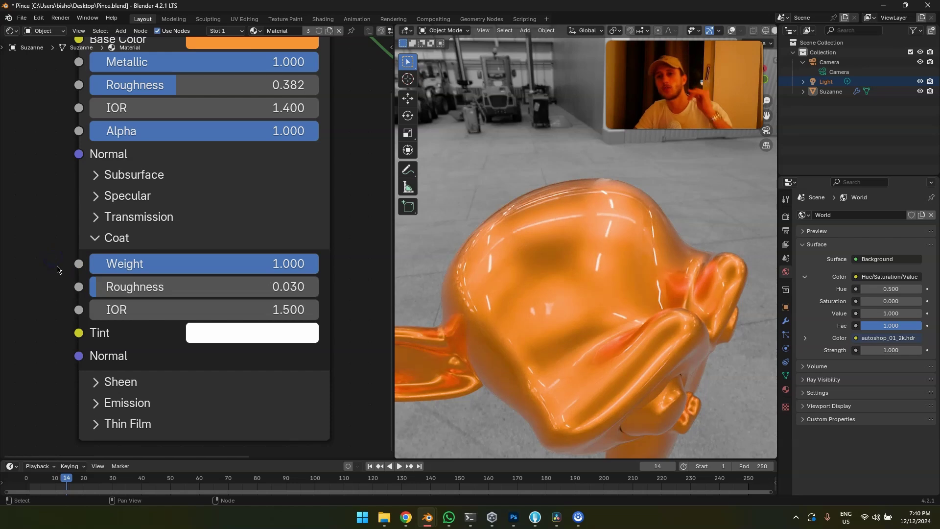
drag(117, 265, 321, 264)
Step: Set the base Roughness to 0.445 and Metallic to 0 while keeping the coat on
middle_drag(308, 155, 253, 236)
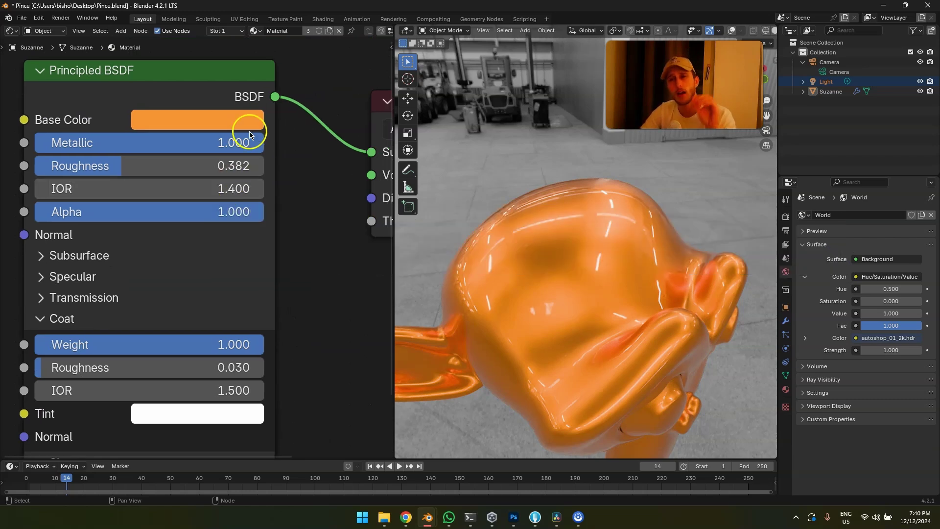
drag(122, 166, 141, 165)
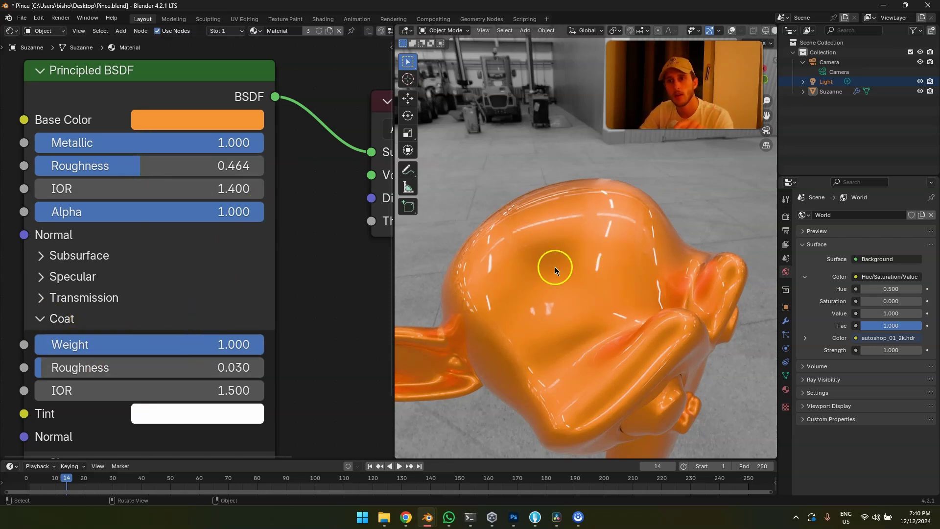
drag(126, 168, 107, 172)
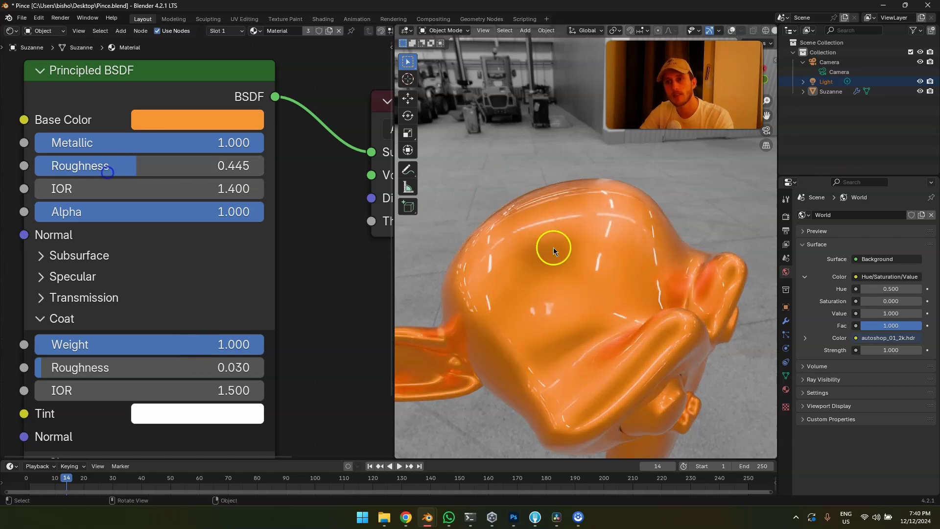
drag(246, 146, 35, 145)
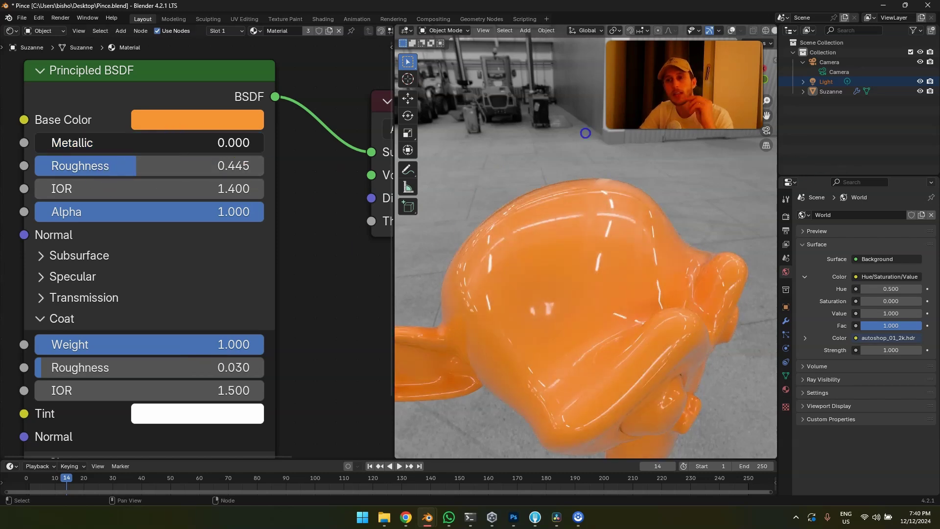
Step: Vary the Coat Weight and base Roughness against each other, ending with both at 0
drag(235, 344, 108, 343)
drag(104, 166, 756, 185)
drag(106, 351, 233, 344)
drag(105, 168, 34, 167)
drag(105, 344, 51, 336)
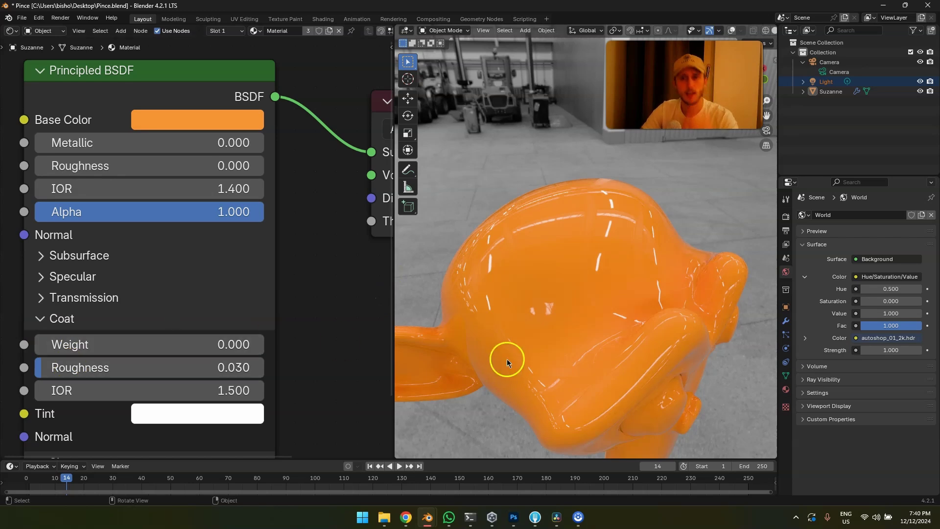
Step: Set the Coat Weight to 1 and the Coat Roughness to 0.439
middle_drag(545, 288, 548, 280)
drag(159, 344, 264, 344)
drag(97, 373, 190, 373)
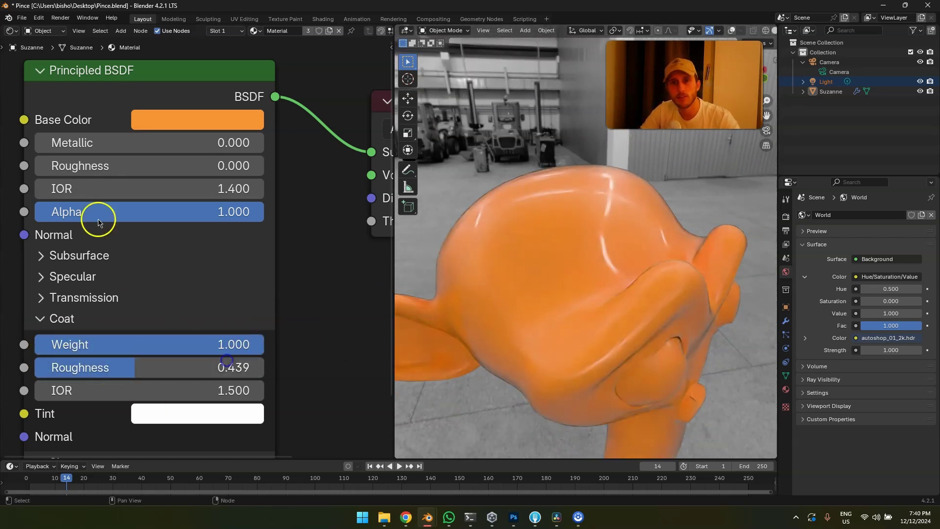
Step: Make the base metallic with Metallic 1 and Roughness 0.427, and bring the Coat Roughness down to 0
drag(79, 149, 698, 154)
drag(110, 375, 78, 374)
drag(83, 164, 126, 225)
drag(88, 361, 781, 376)
drag(103, 368, 29, 370)
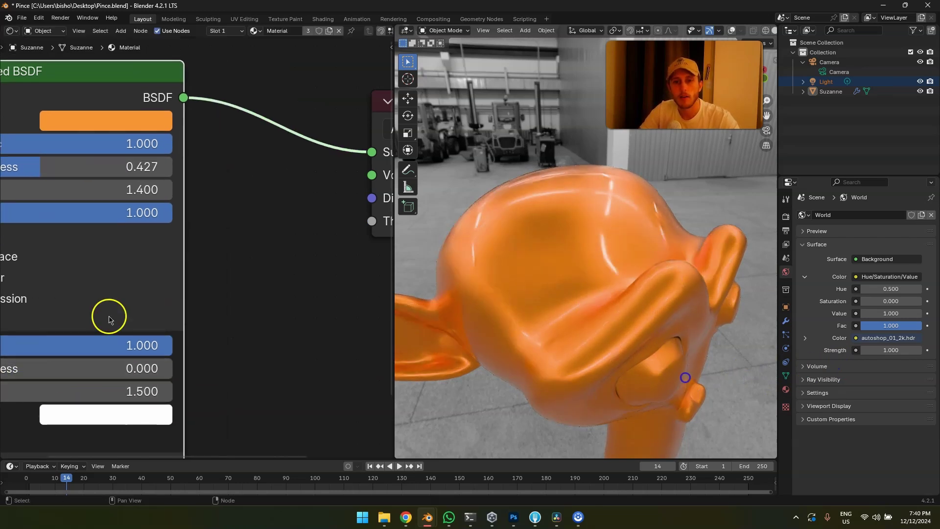
Step: Try a higher Coat Roughness, return it to 0, and inspect the coated metal head from other angles
middle_drag(126, 290, 294, 245)
drag(219, 323, 241, 323)
middle_drag(555, 244, 542, 251)
drag(177, 323, 127, 324)
middle_drag(443, 256, 684, 214)
middle_drag(506, 286, 618, 279)
scroll(331, 333, down, 1)
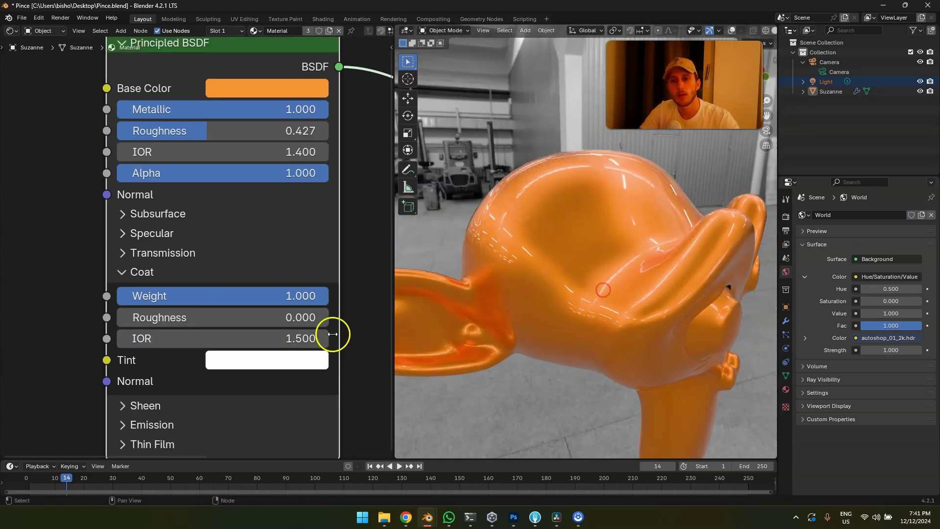
Step: Try a Coat IOR of 4 and reset it to its default value
middle_drag(331, 334, 244, 329)
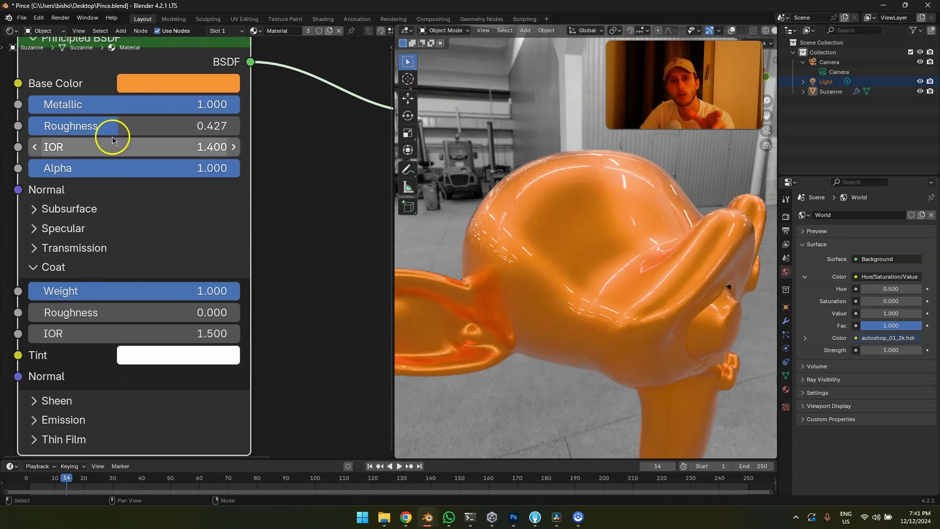
drag(181, 335, 232, 341)
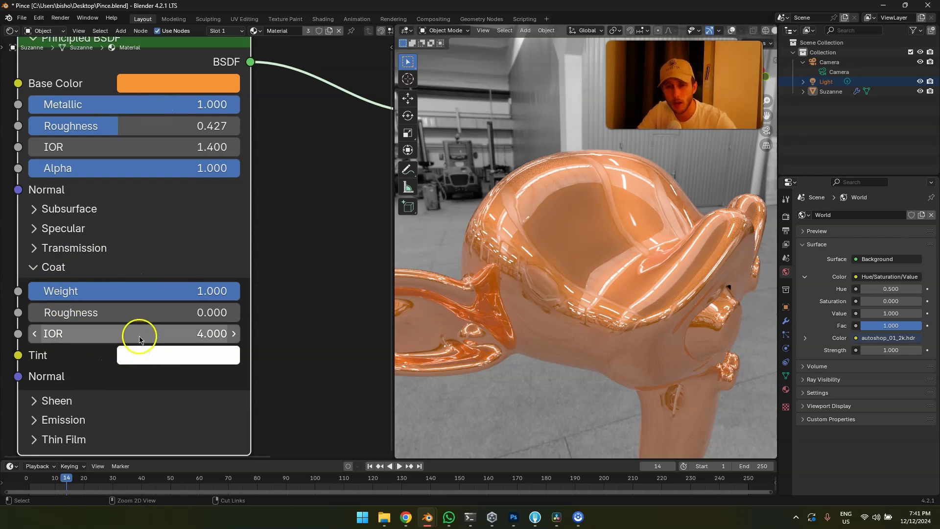
key(BackSpace)
Step: Try a strong red and a paler red Coat Tint, returning the tint to white after each
click(183, 359)
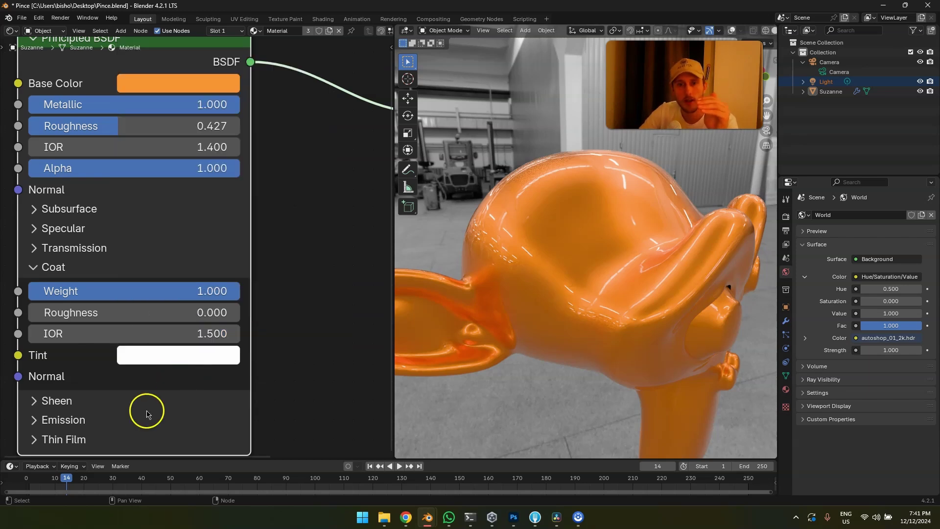
click(191, 355)
click(220, 199)
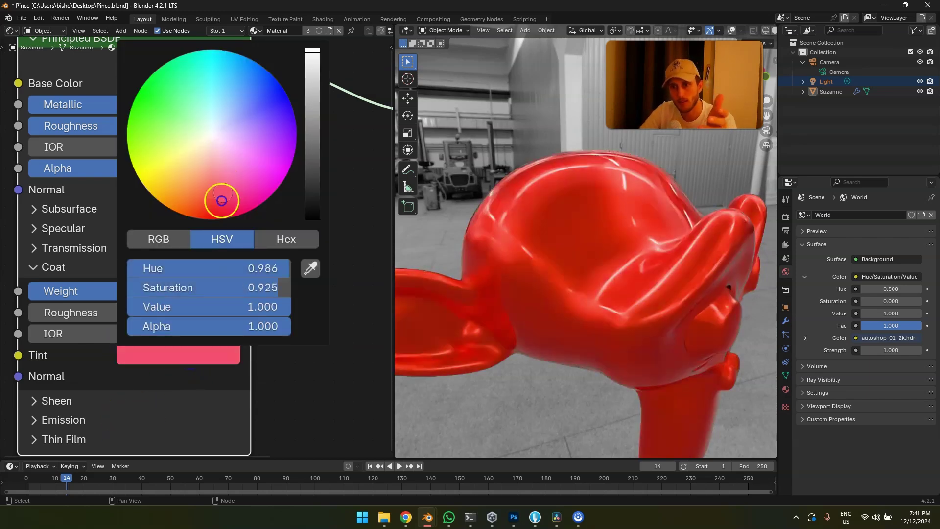
key(ctrl+z)
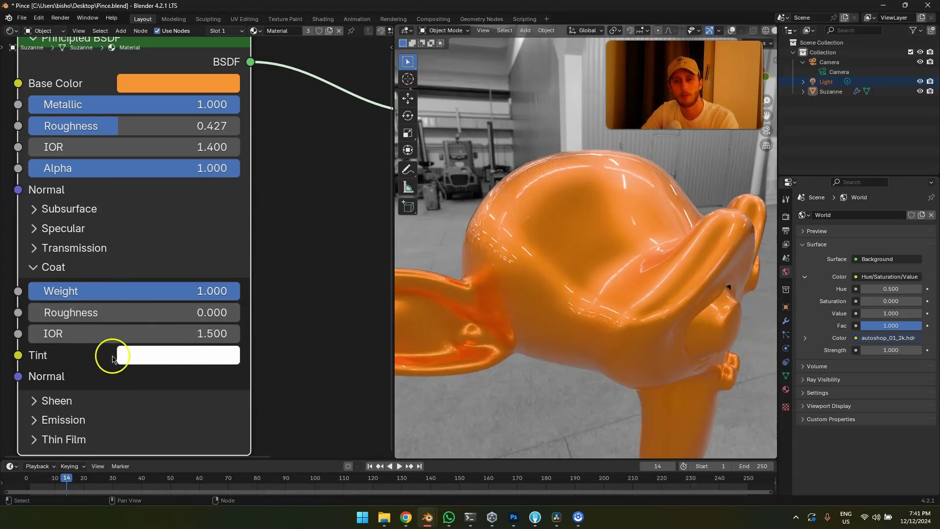
click(147, 356)
click(206, 192)
drag(206, 192, 208, 164)
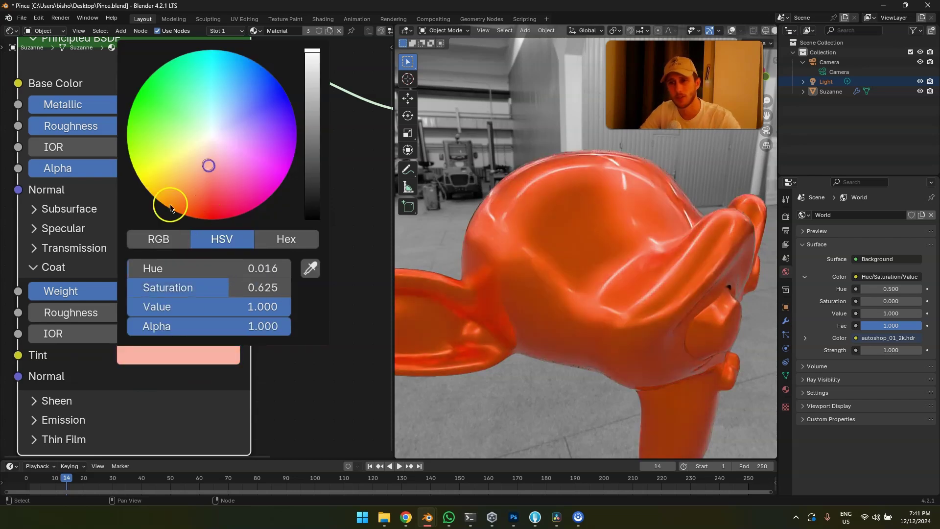
key(BackSpace)
Step: Try feeding a new node into the base Normal input of the shader, and delete that node
middle_drag(304, 315, 326, 263)
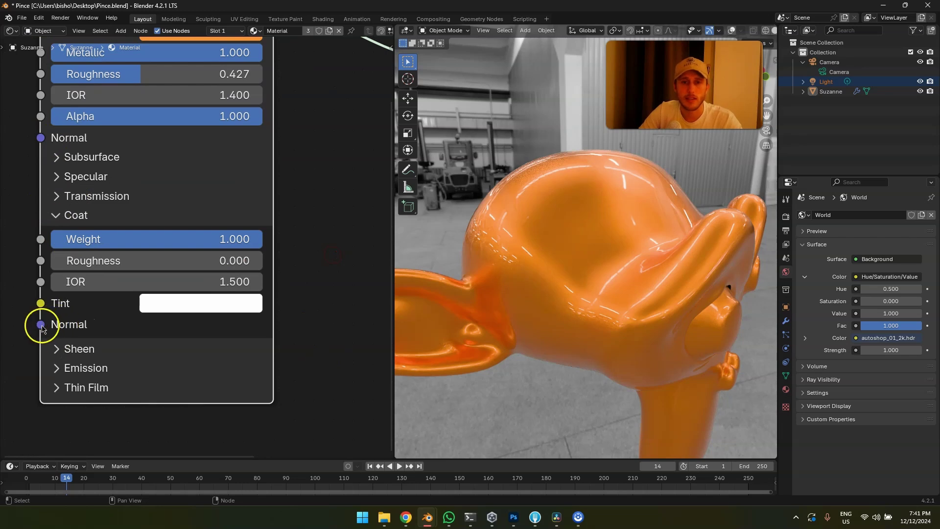
drag(40, 324, 13, 313)
drag(71, 138, 19, 179)
click(60, 266)
click(13, 367)
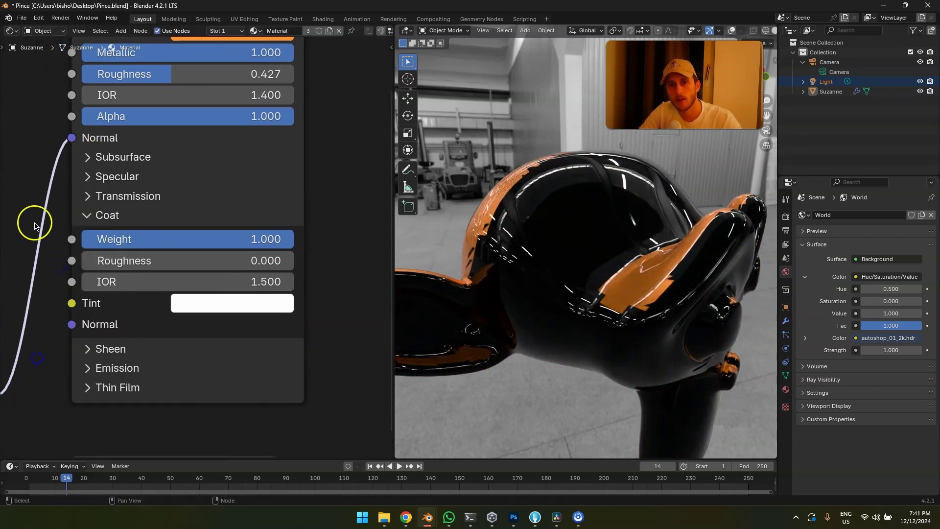
middle_drag(36, 222, 121, 199)
click(47, 252)
key(x)
middle_drag(219, 283, 149, 286)
drag(90, 307, 73, 290)
text(noi)
key(Escape)
middle_drag(183, 199, 10, 211)
scroll(11, 212, up, 2)
middle_drag(301, 255, 296, 280)
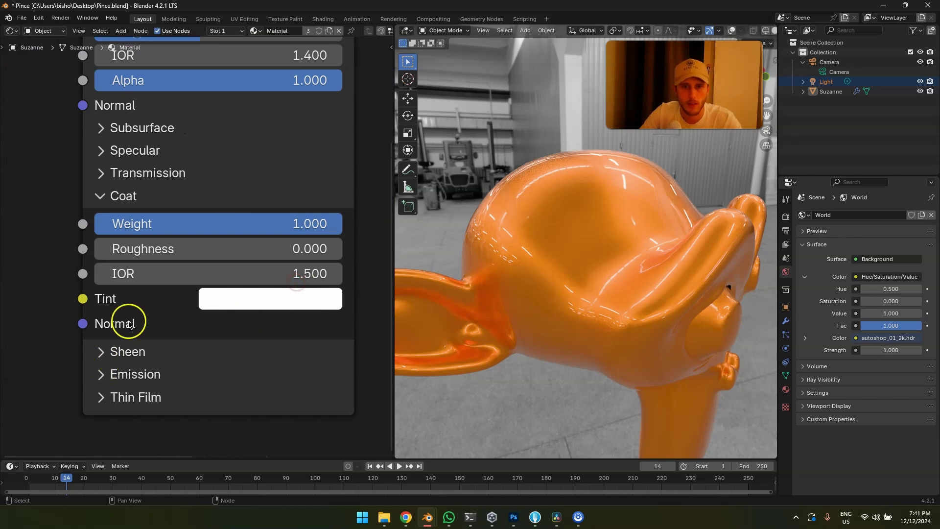
Step: Set the Coat Roughness to 0.132 and turn the coat off with a Coat Weight of 0
click(117, 199)
click(120, 198)
drag(239, 230, 342, 230)
drag(239, 259, 272, 259)
drag(206, 270, 316, 270)
key(ctrl+z)
drag(294, 305, 287, 304)
drag(203, 225, 0, 225)
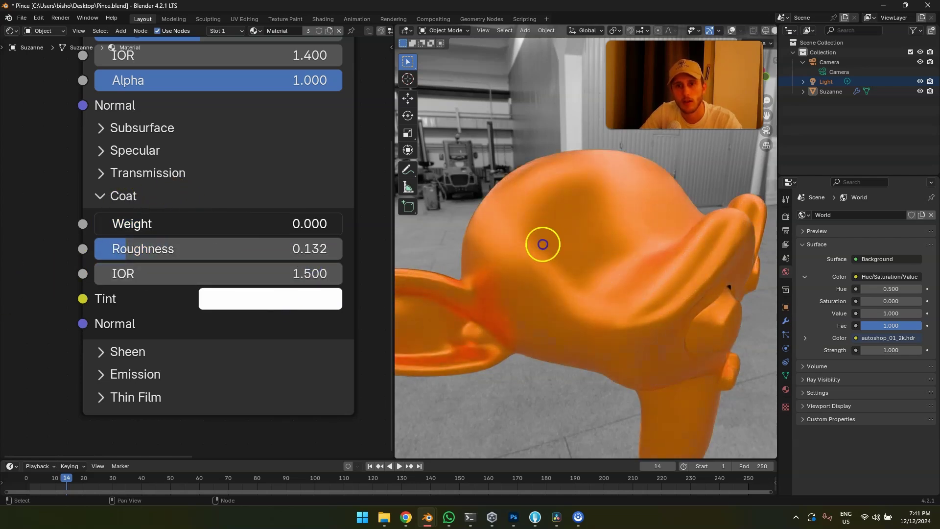
Step: Open the Sheen section in place of the Coat section and bring Suzanne's whole head into view
click(129, 197)
click(137, 230)
scroll(585, 246, down, 4)
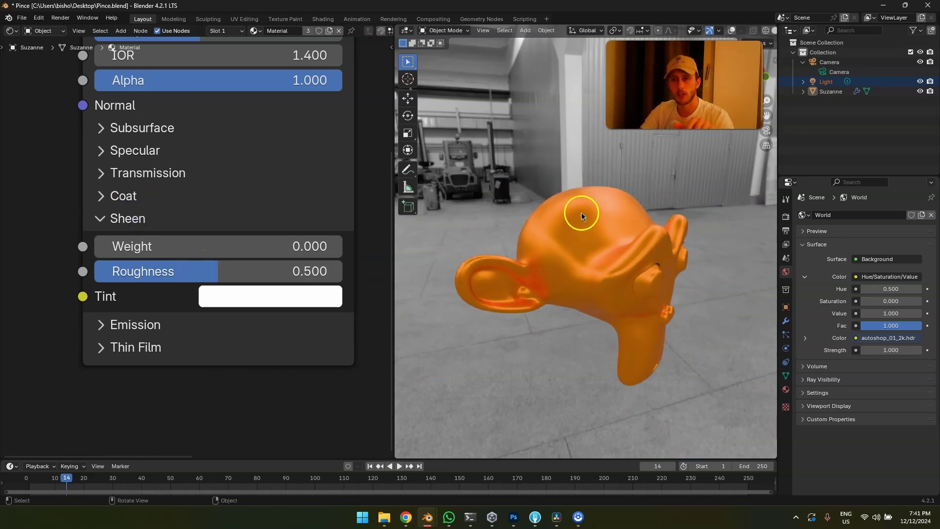
middle_drag(581, 213, 562, 210)
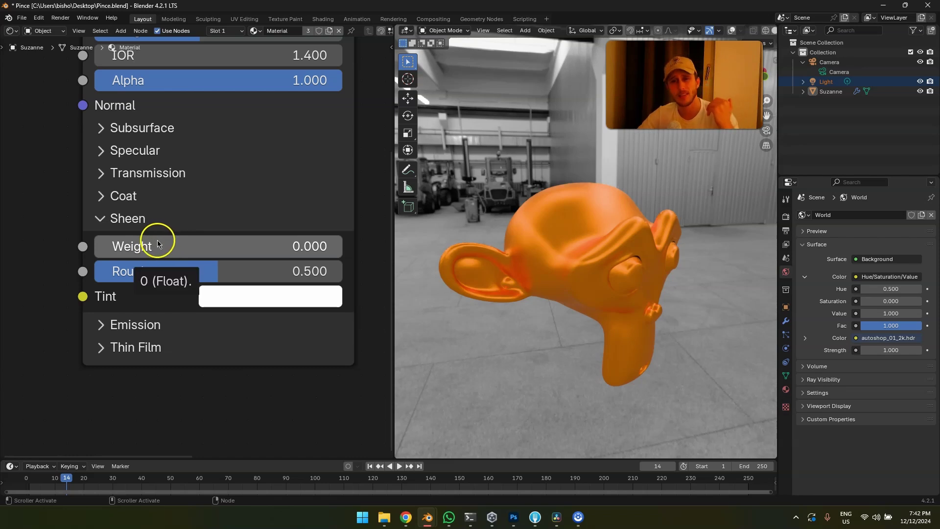
Step: Try a Sheen Weight of 1, inspect the head's edges from several angles, and return the weight to 0
drag(157, 242, 364, 254)
mouse_move(585, 242)
middle_down()
mouse_move(613, 262)
mouse_move(611, 254)
mouse_move(609, 282)
middle_up()
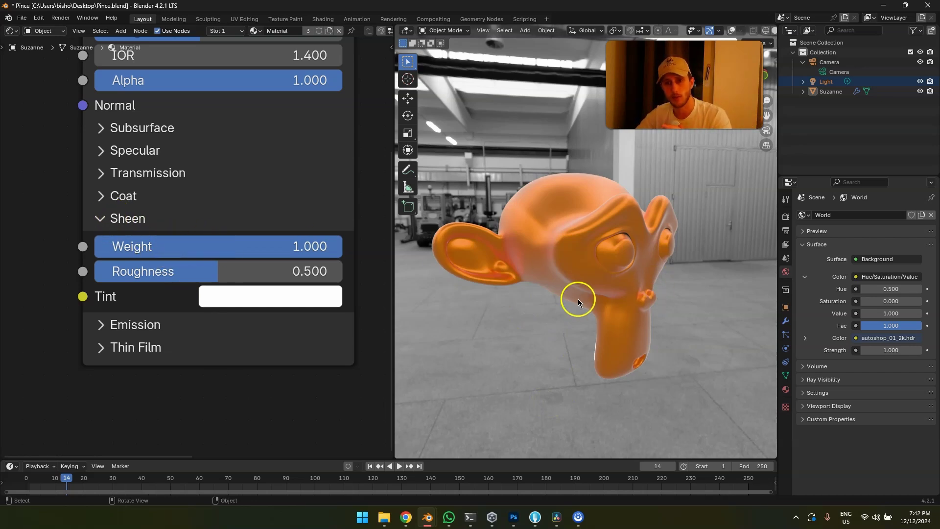
middle_drag(604, 333, 617, 320)
middle_drag(561, 189, 493, 264)
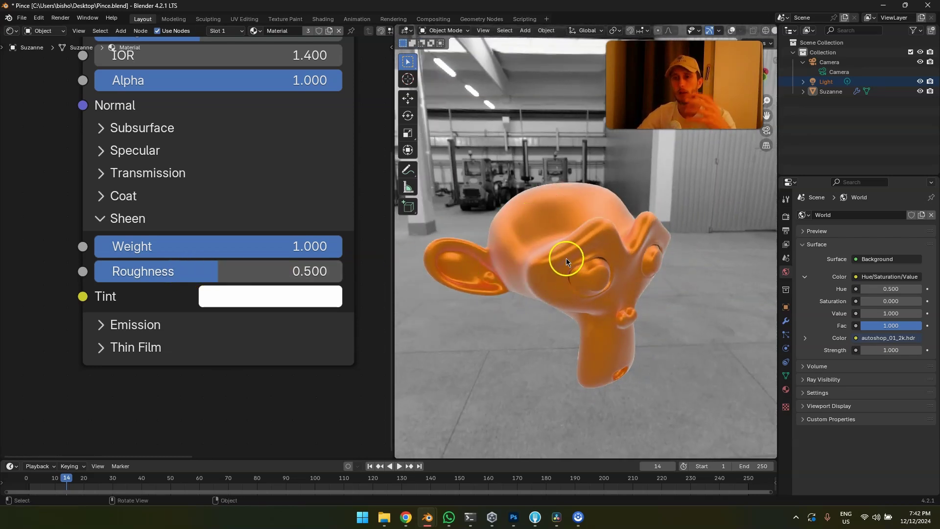
middle_drag(557, 243, 592, 230)
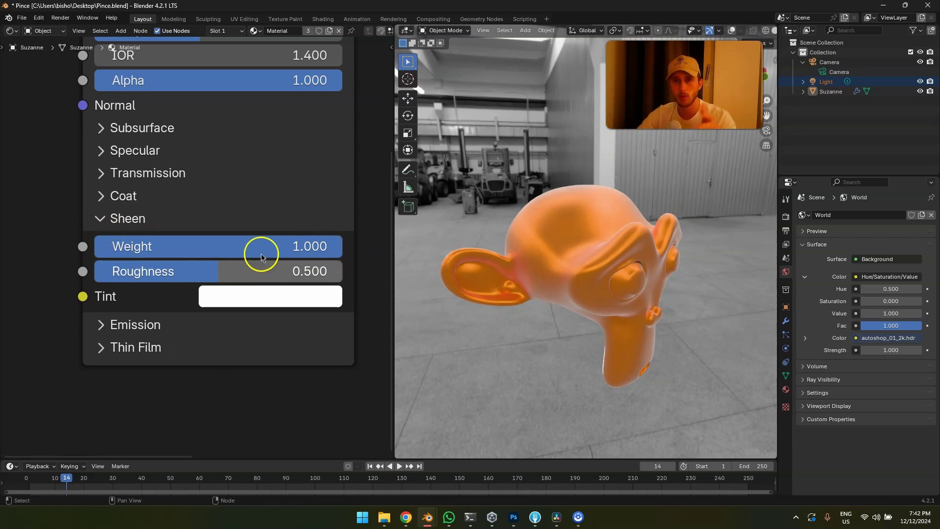
drag(326, 252, 118, 248)
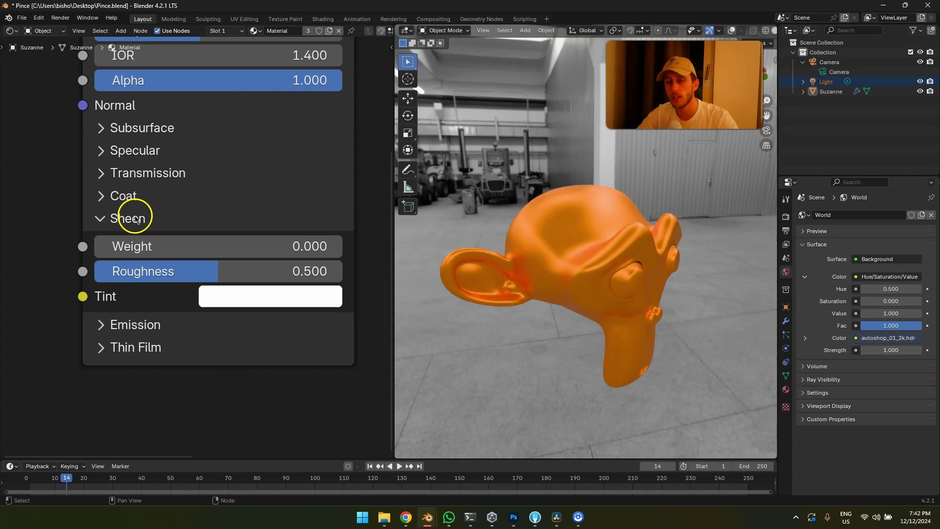
drag(135, 244, 95, 247)
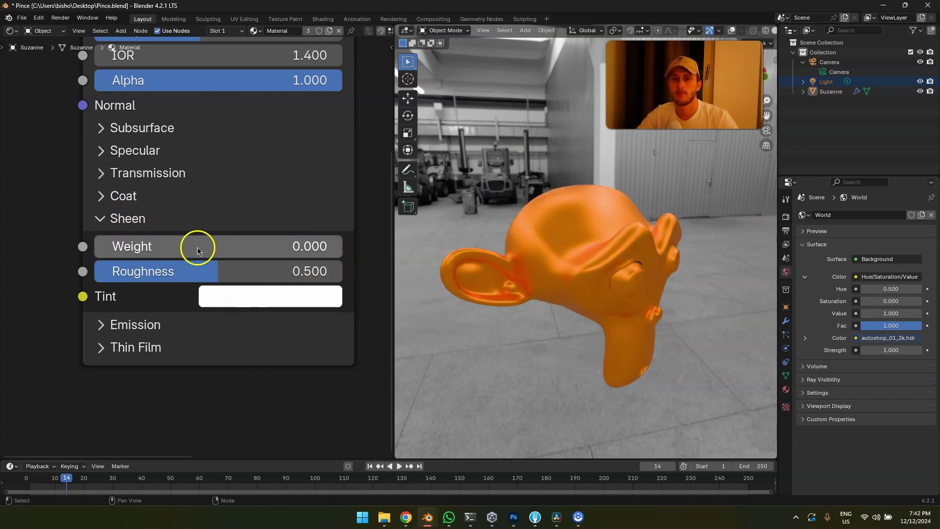
Step: Try a Sheen Weight of 1 with a Sheen Roughness of 0.323, and undo both changes
key(ctrl+shift+z)
mouse_move(180, 273)
mouse_down()
mouse_move(130, 273)
mouse_move(178, 273)
mouse_up()
middle_drag(272, 210, 262, 240)
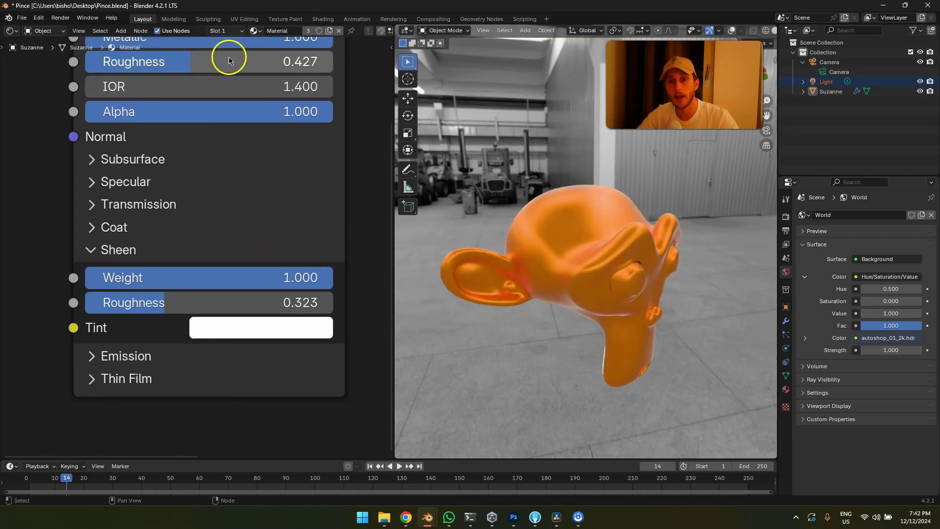
key(ctrl+z)
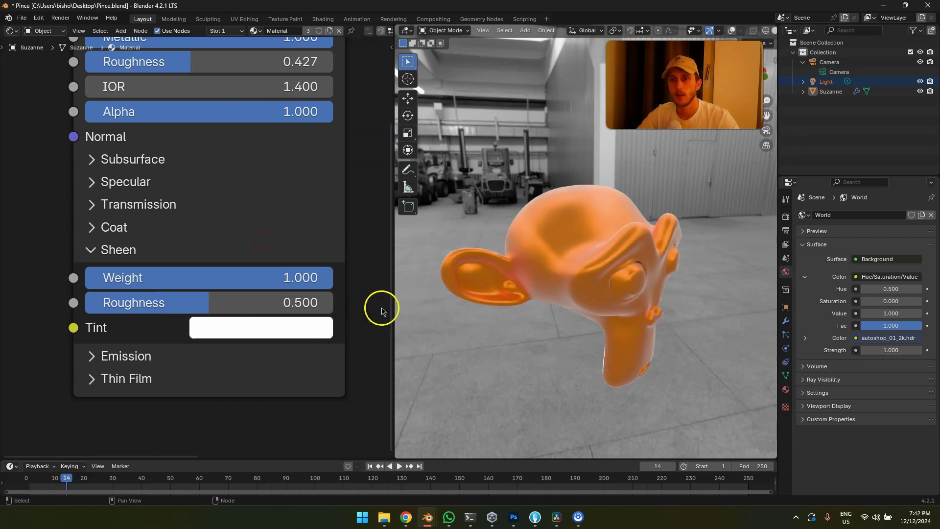
key(ctrl+z)
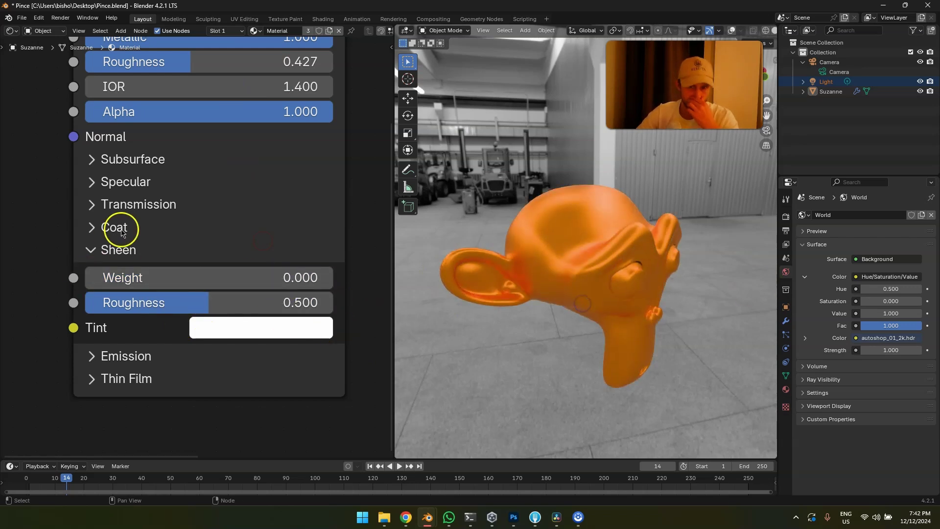
Step: Open the Emission section in place of the Sheen section and look at the Emission Color choices
click(118, 251)
click(123, 274)
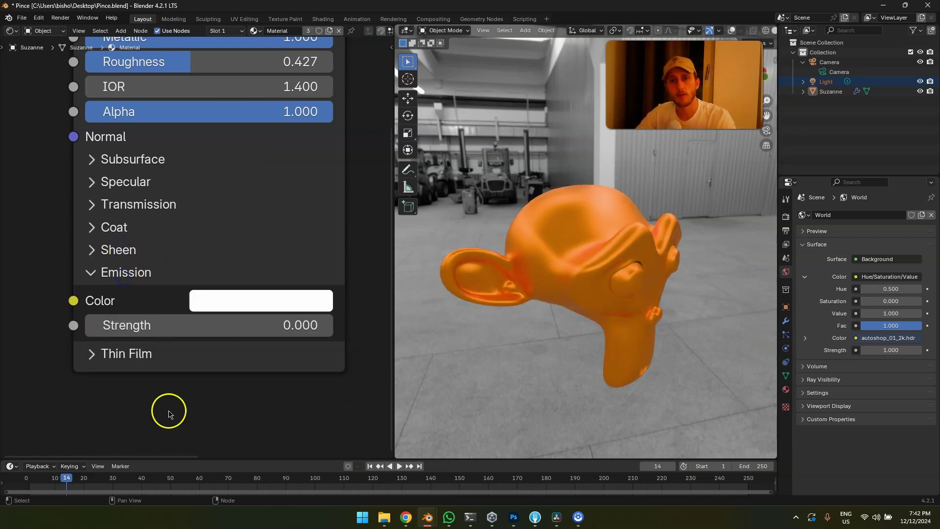
drag(74, 301, 7, 268)
click(196, 430)
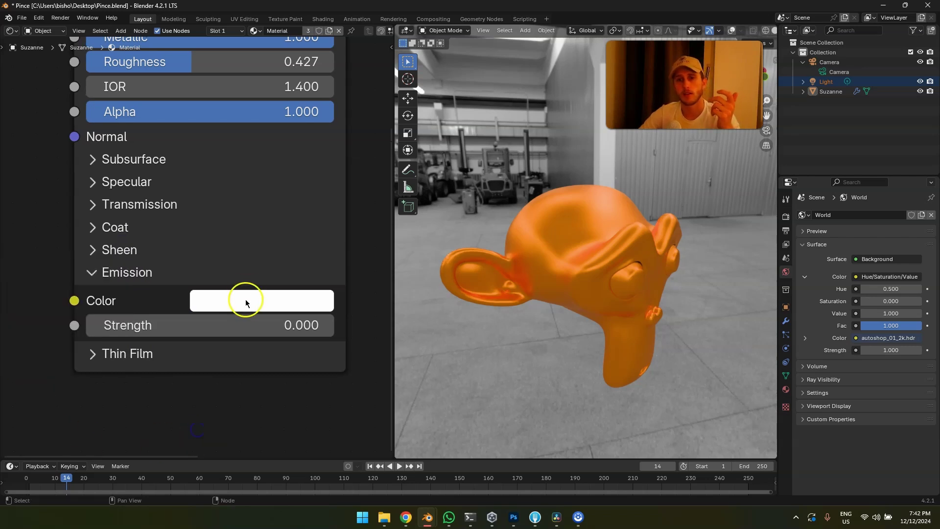
click(281, 308)
click(138, 39)
click(239, 296)
click(419, 37)
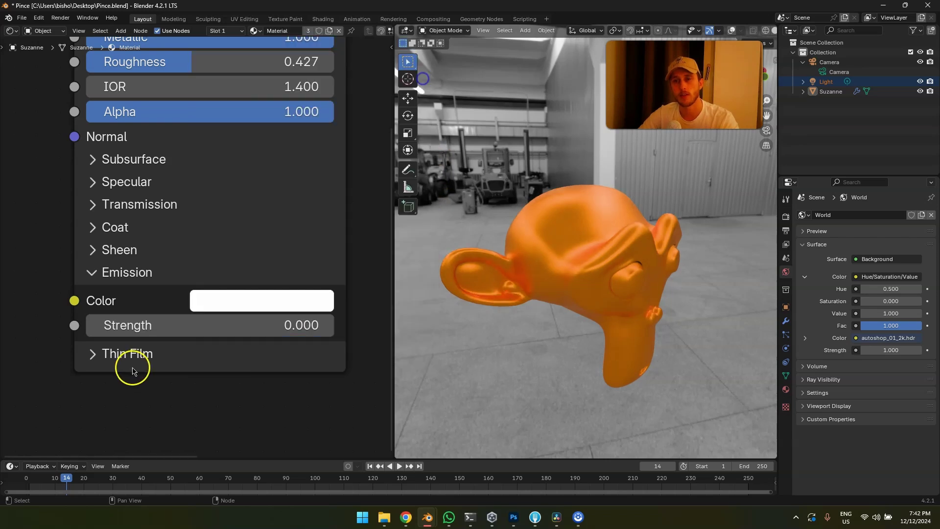
Step: Set the Emission Strength to 1 so that Suzanne's material emits light
scroll(146, 391, down, 1)
middle_drag(97, 391, 191, 398)
click(233, 330)
text(1)
key(Return)
Step: Add a Blackbody node beside the Principled BSDF node
key(shift+a)
click(105, 318)
text(bla)
click(143, 344)
click(11, 357)
Step: Set the Emission Color to light blue and connect the Blackbody node's Color output to the Emission Color input
click(279, 313)
drag(364, 125, 396, 131)
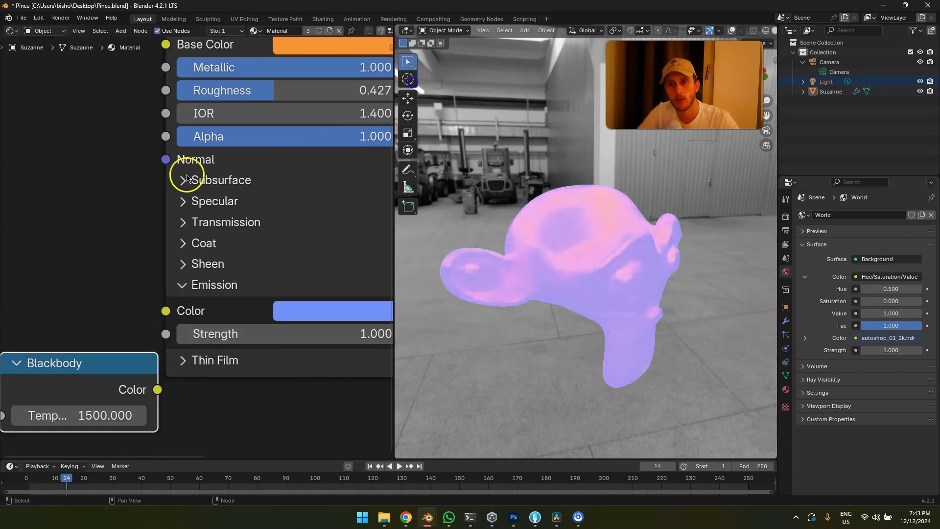
drag(158, 389, 166, 310)
drag(122, 372, 65, 286)
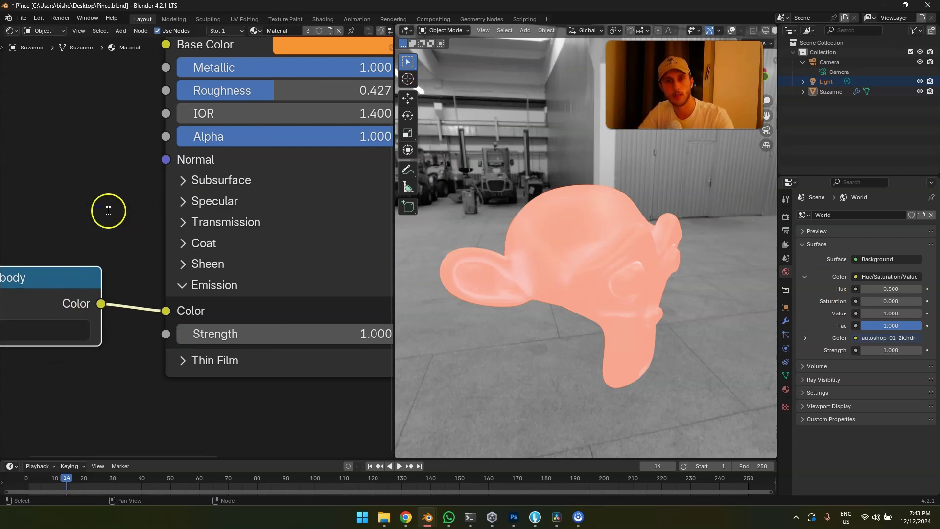
Step: Enter a temperature of 1500 for the Blackbody node and delete the node
scroll(108, 210, down, 2)
middle_drag(142, 213, 169, 208)
click(134, 323)
text(1500)
click(131, 207)
drag(126, 280, 124, 330)
key(x)
Step: Try a light orange Emission Color on Suzanne and change it to pure red
middle_drag(382, 309, 223, 295)
click(252, 296)
drag(295, 190, 288, 159)
drag(103, 312, 46, 302)
click(185, 372)
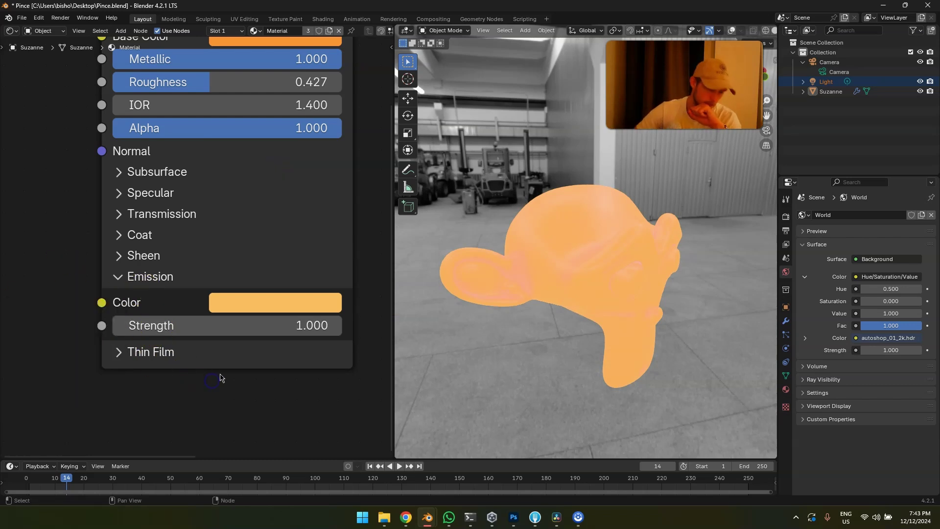
click(293, 304)
click(308, 210)
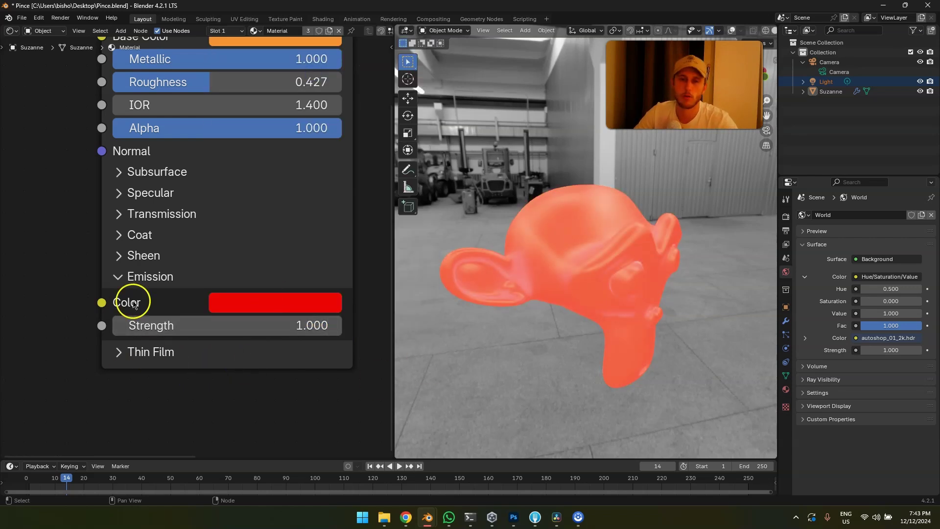
Step: Turn the emission off with a Strength of 0 and open the Thin Film section in place of the Emission section
drag(256, 325, 248, 325)
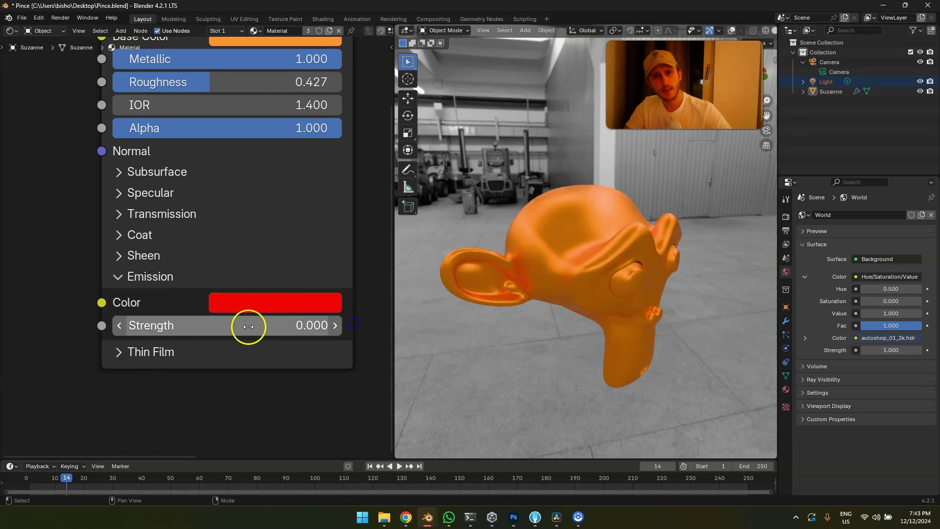
click(157, 276)
click(156, 297)
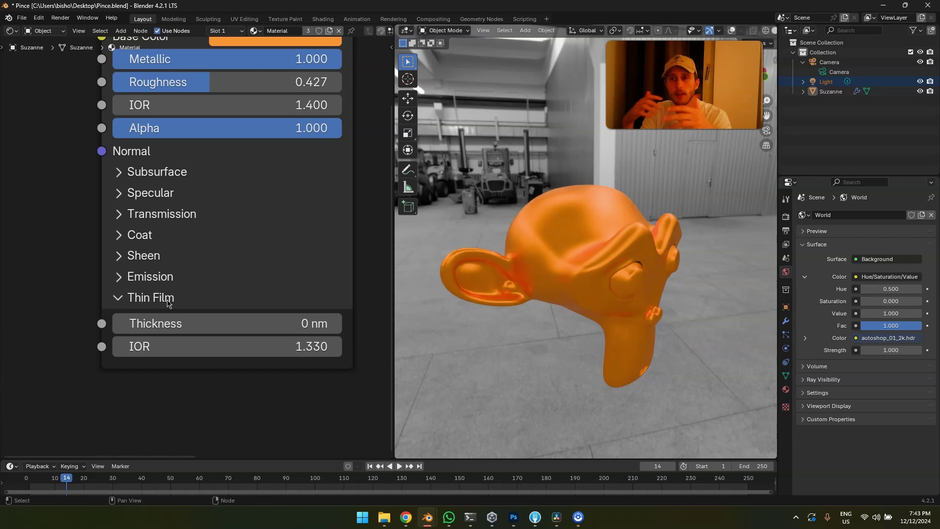
Step: Set the material's Base Color to white and its Roughness to 0
ctrl+scroll(245, 86, up, 2)
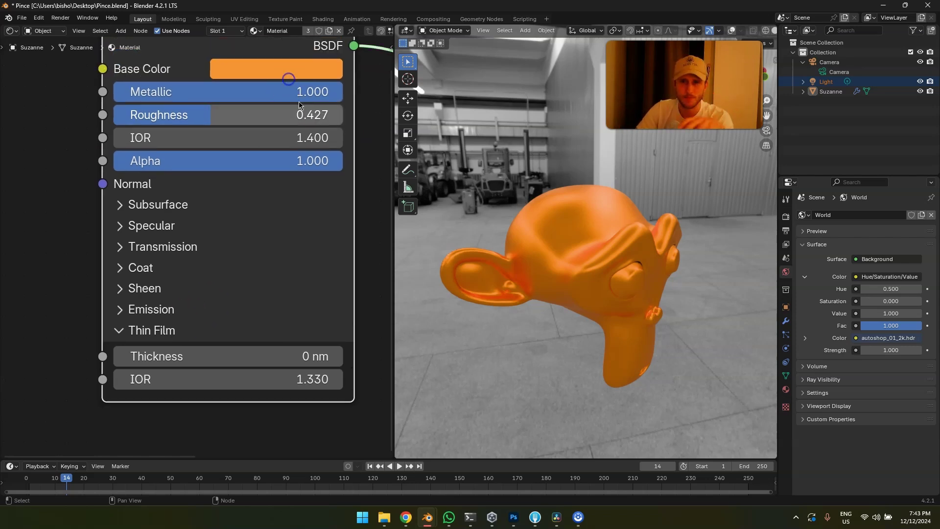
click(287, 70)
drag(361, 346, 562, 395)
click(144, 422)
drag(328, 120, 103, 122)
Step: Try a Thin Film Thickness of 69.7 nm and examine the reflections on Suzanne's head up close
drag(281, 348, 284, 348)
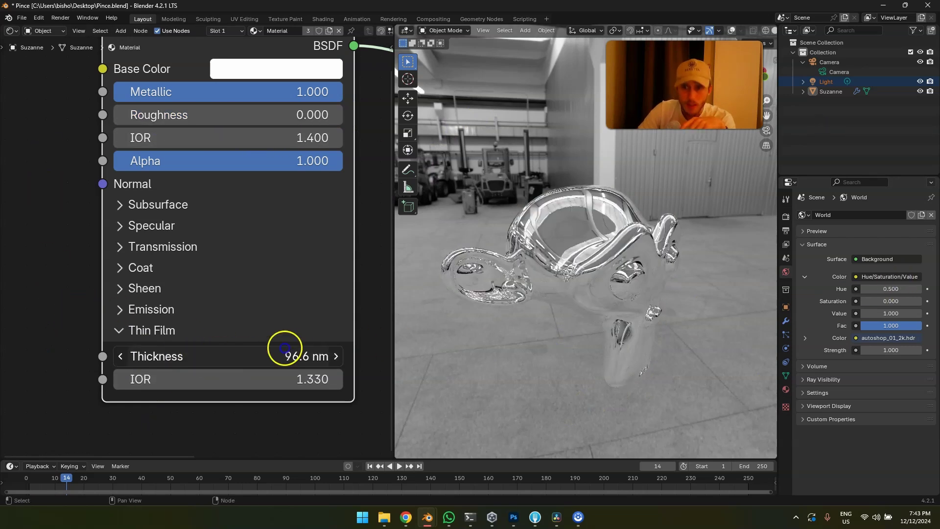
drag(227, 351, 262, 335)
scroll(567, 270, up, 8)
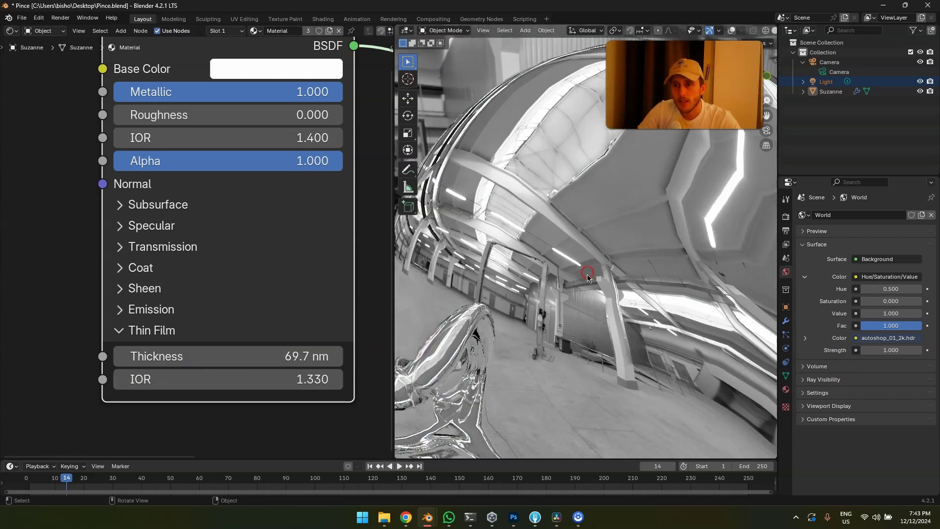
Step: Make the material non-metallic with a Metallic value of 0 and a black Base Color
key(ctrl+z)
key(ctrl+z)
key(ctrl+z)
key(ctrl+z)
middle_drag(563, 277, 587, 285)
Step: Try a Thin Film Thickness of 186 nm, raise it to 255 nm and inspect the tinted reflections on the head
drag(280, 357, 289, 358)
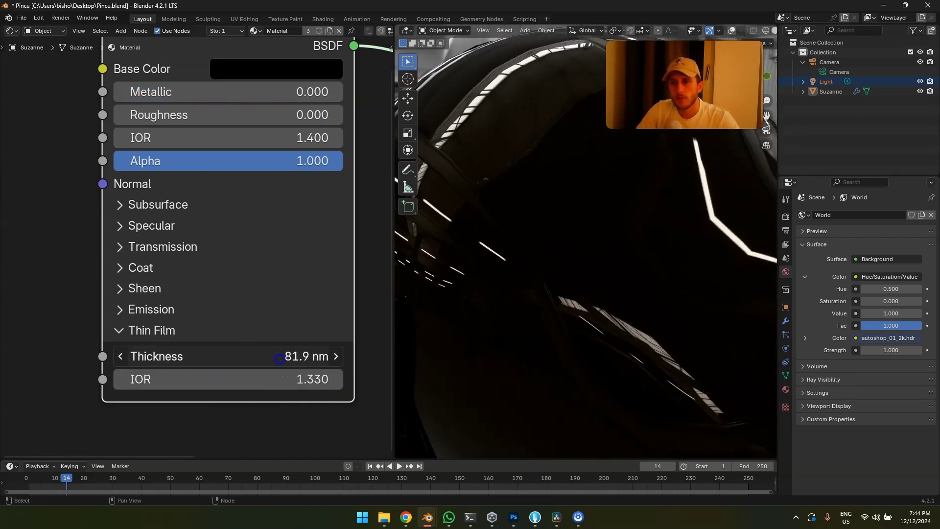
drag(458, 354, 336, 357)
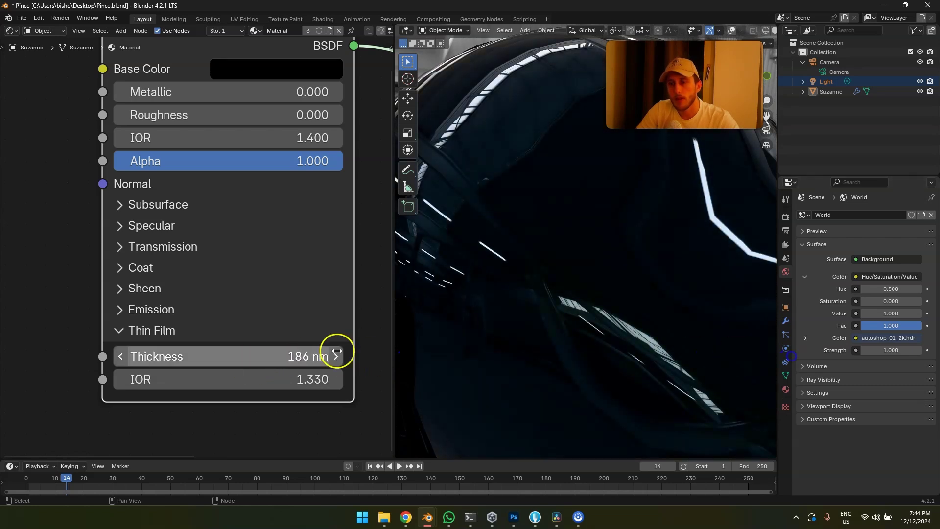
drag(275, 350, 650, 337)
scroll(572, 353, down, 5)
middle_drag(590, 342, 557, 292)
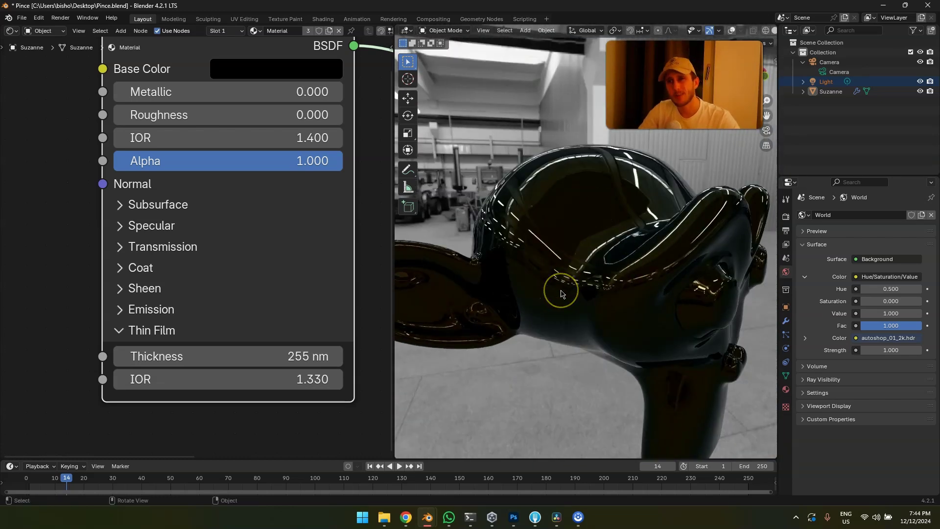
Step: Set the glossy material's Base Color to white
scroll(248, 174, down, 2)
click(248, 129)
drag(383, 184, 384, 147)
Step: Add a Noise Texture node and connect its Color output to the Base Color of the Principled BSDF
middle_drag(29, 216, 86, 199)
key(shift+a)
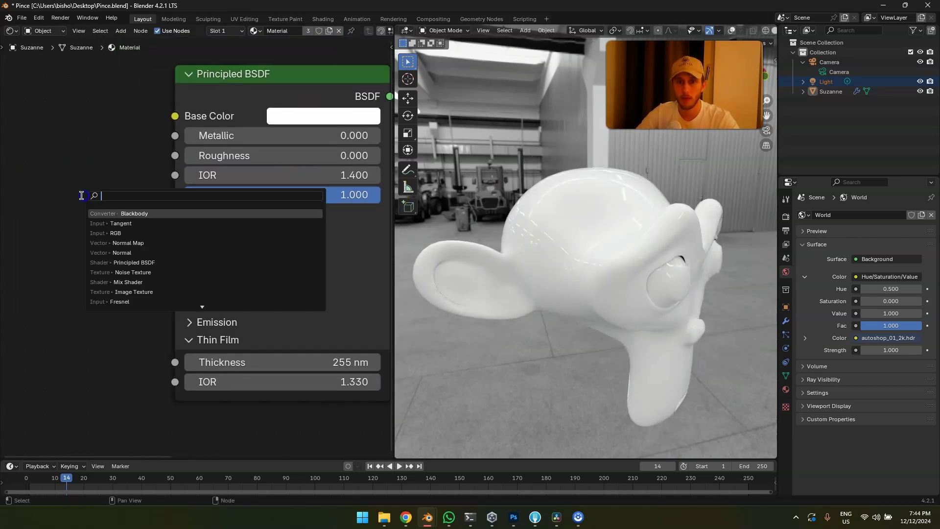
text(oi)
key(Return)
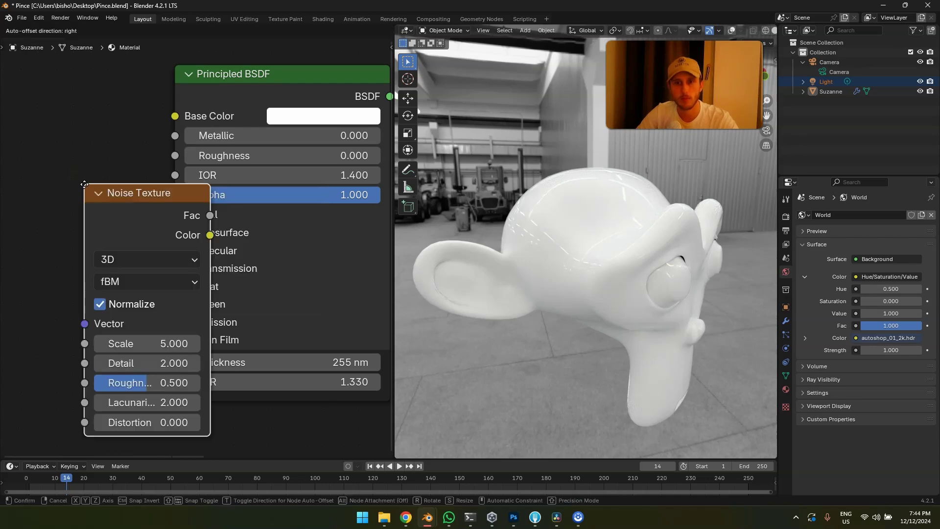
click(1, 98)
drag(125, 128, 176, 116)
drag(125, 148, 175, 116)
Step: Set the Noise Texture's Distortion to 1.530 and inspect the color pattern on Suzanne
middle_drag(51, 232, 68, 221)
shift+drag(66, 324, 90, 324)
shift+drag(846, 319, 915, 319)
middle_drag(512, 283, 557, 289)
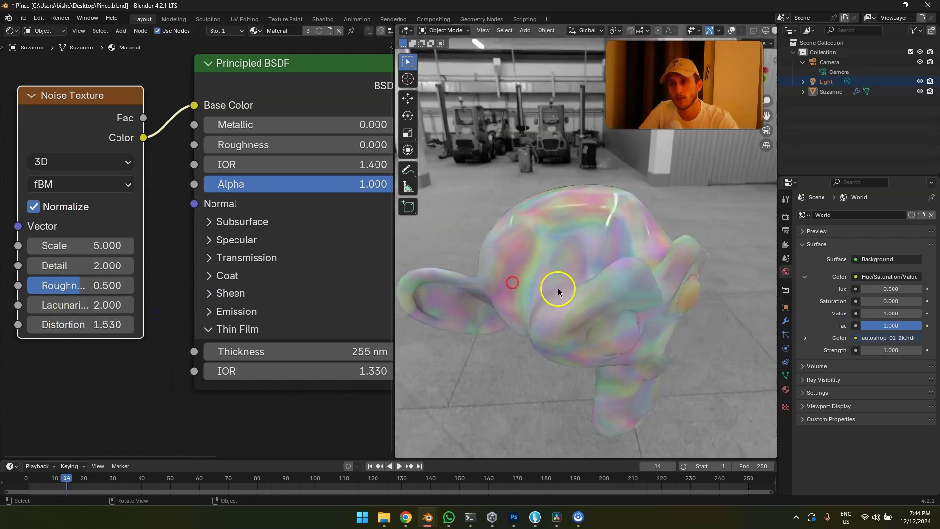
scroll(557, 289, up, 2)
Step: Delete the Noise Texture node and examine the thin film highlights on the white head up close
click(113, 116)
key(x)
middle_drag(305, 302, 259, 272)
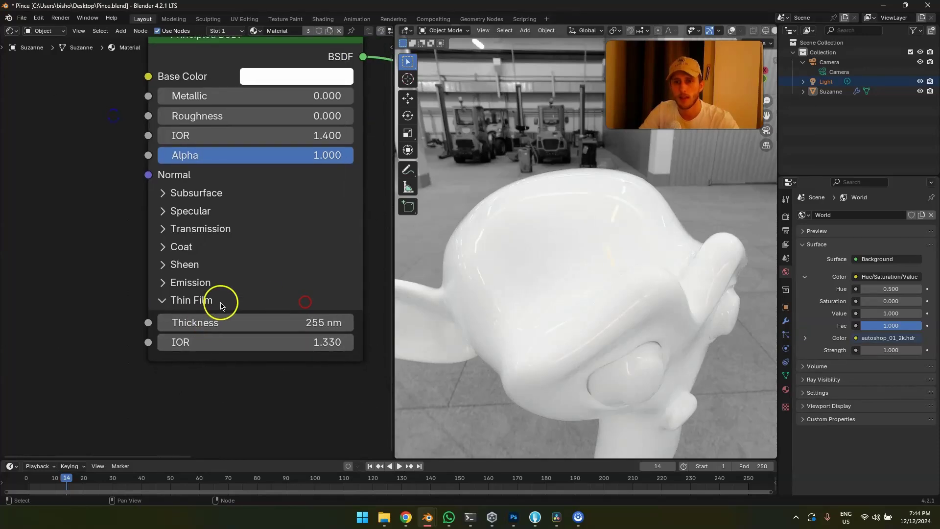
middle_drag(221, 303, 171, 302)
scroll(536, 301, up, 2)
middle_drag(536, 301, 556, 286)
scroll(558, 286, up, 2)
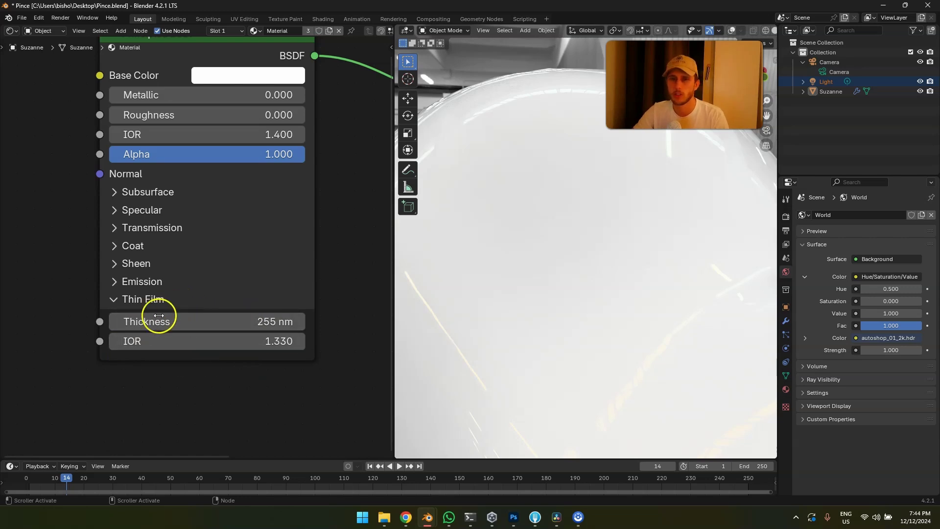
Step: Collapse the Thin Film section and bring the complete Principled BSDF and Material Output nodes into view
click(154, 299)
scroll(296, 226, down, 11)
middle_drag(296, 226, 250, 269)
scroll(233, 323, up, 4)
middle_drag(241, 310, 256, 285)
scroll(253, 327, up, 2)
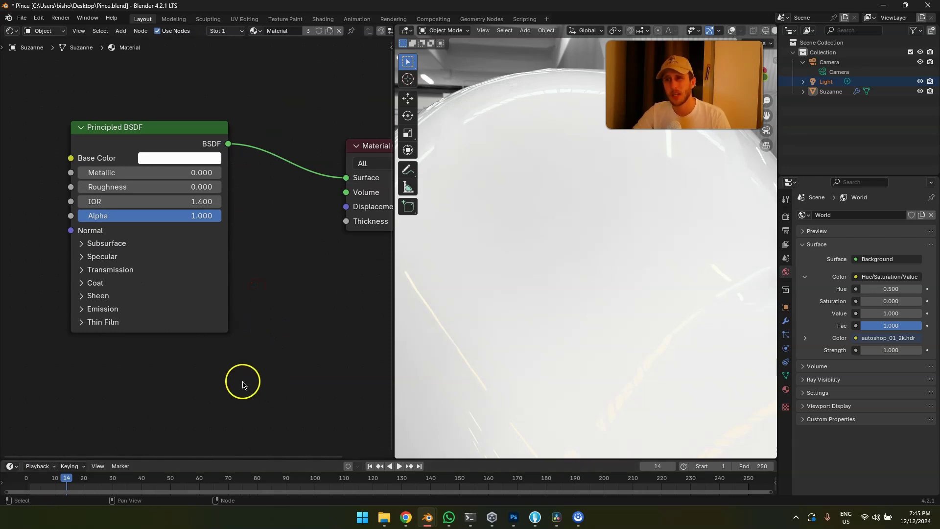
middle_drag(256, 287, 222, 318)
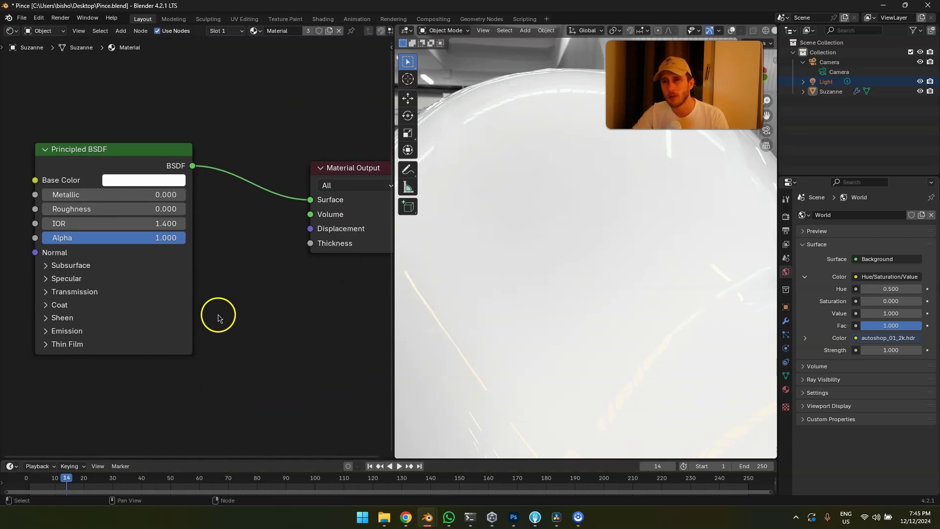
scroll(219, 314, down, 2)
middle_drag(250, 283, 233, 268)
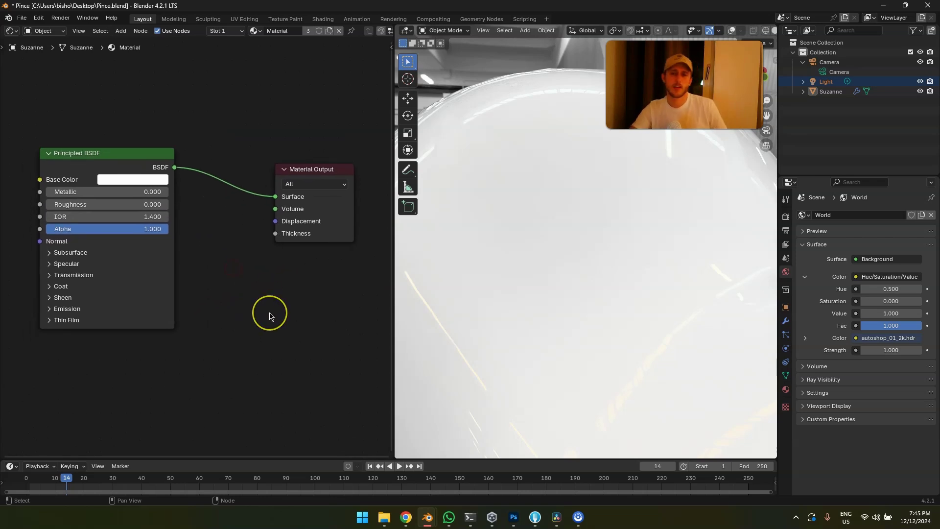